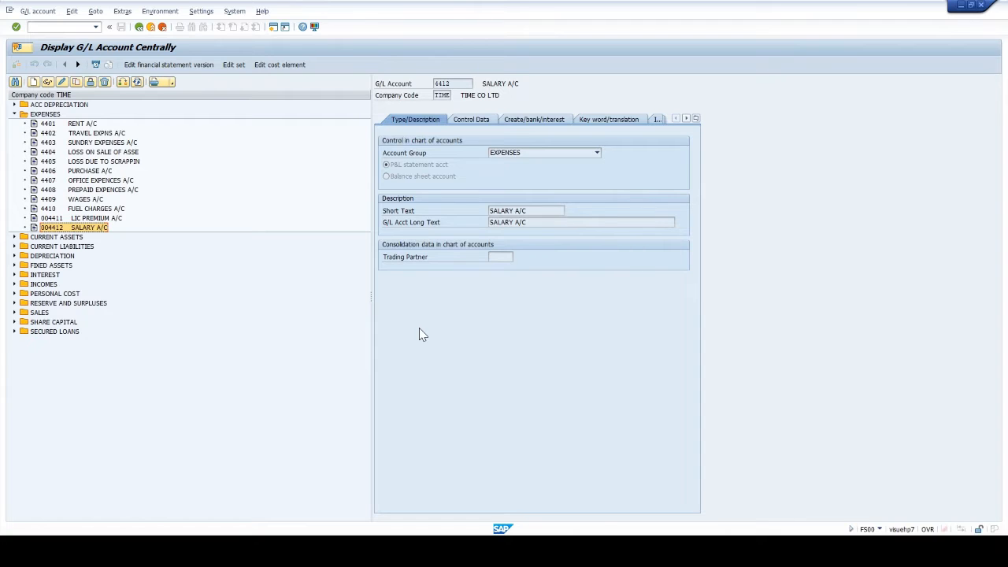
- Examine the control data and document creation settings of SALARY A/C, then all main settings of HDFC BANK A/C under current assets
click(473, 120)
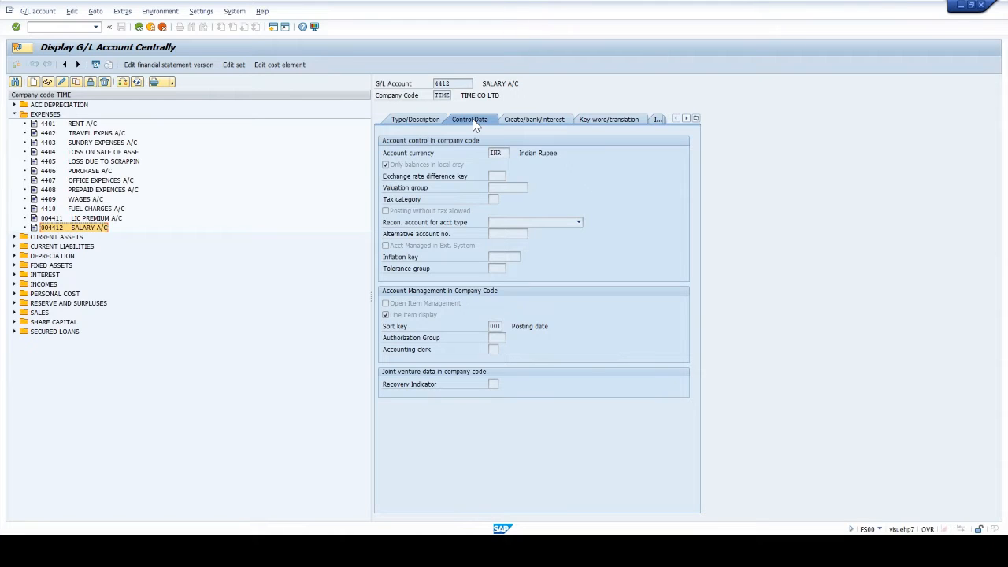
click(516, 120)
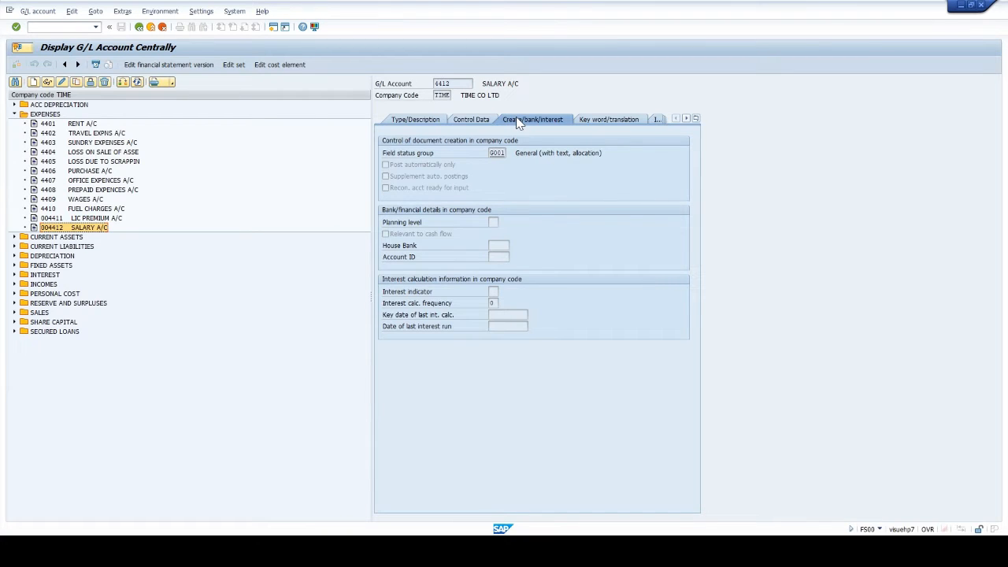
click(14, 237)
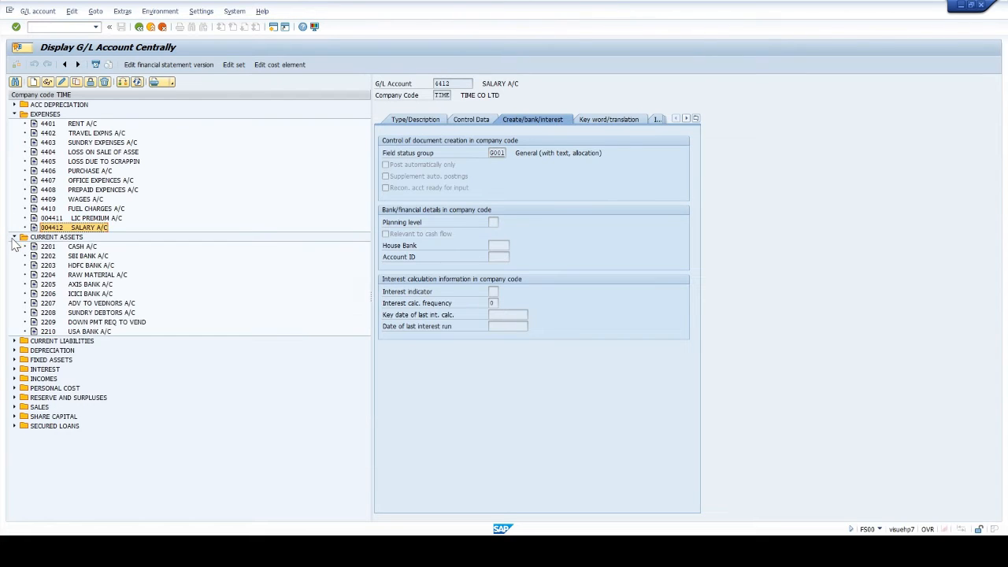
double_click(90, 266)
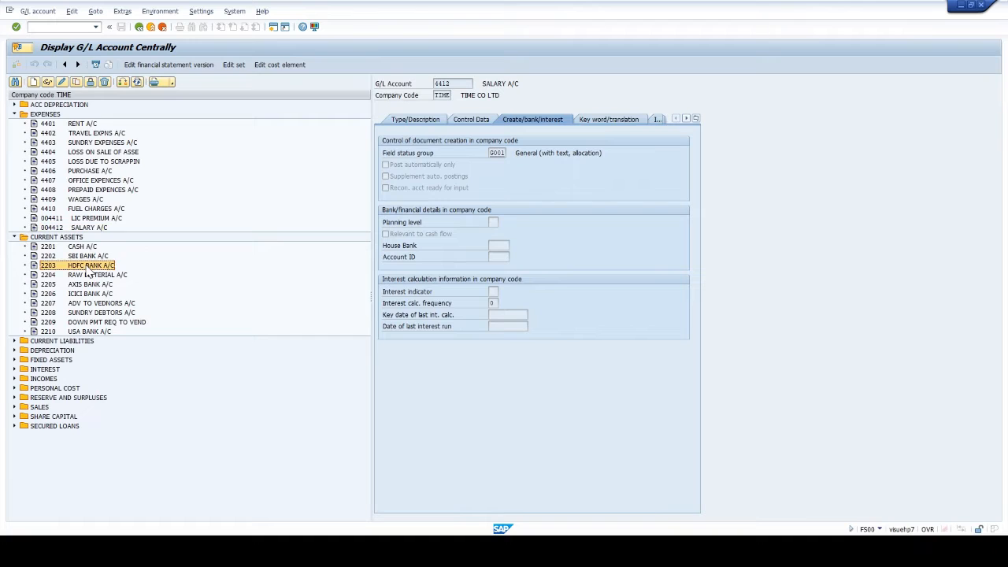
click(404, 119)
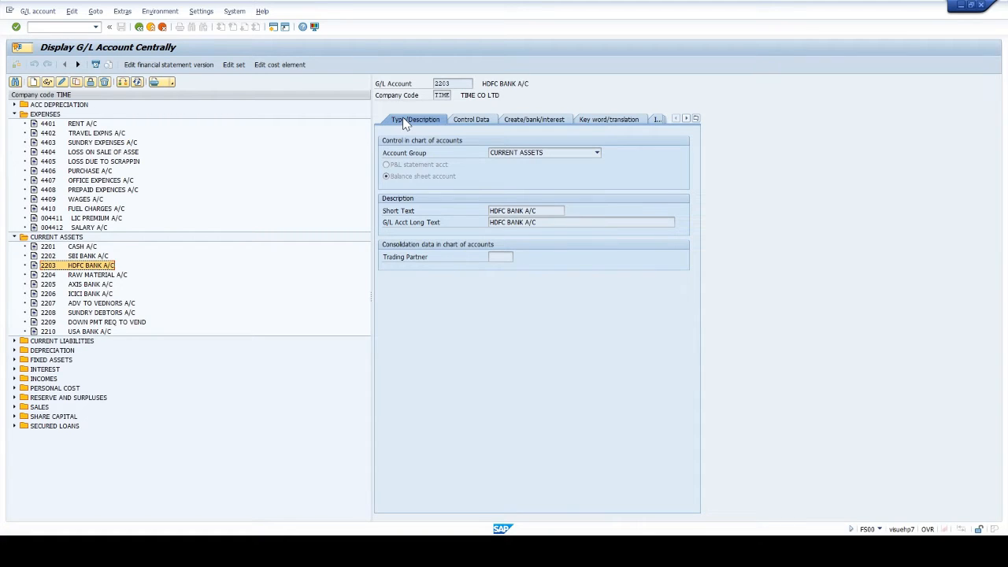
click(474, 119)
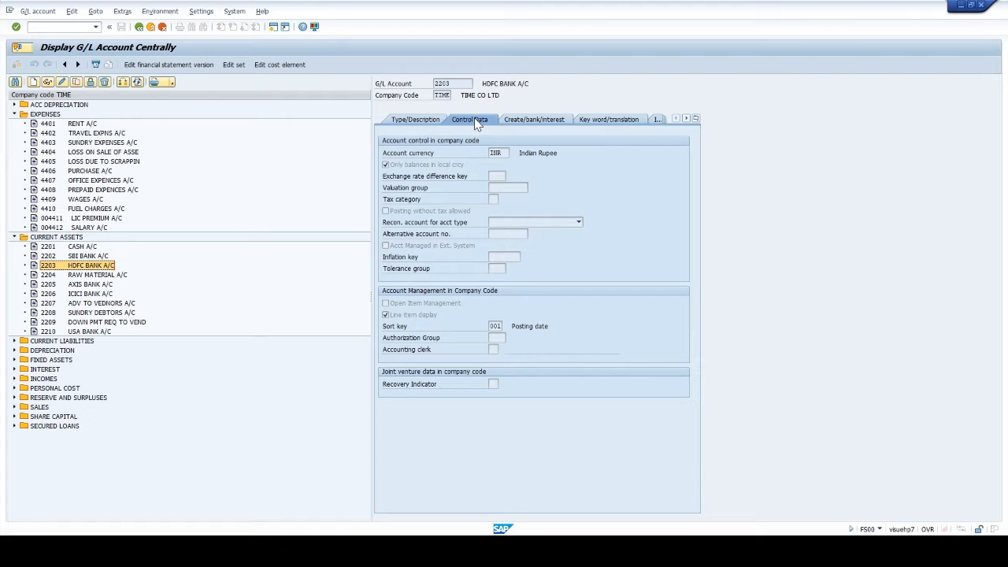
click(516, 120)
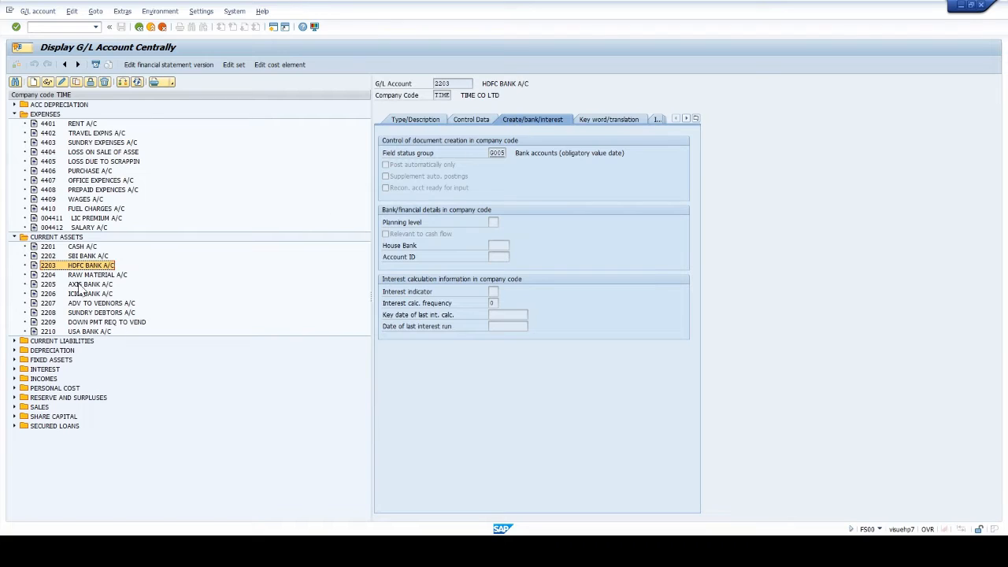
- Examine the description, control data and document creation settings of OUTSTANDING EXPNS under current liabilities
click(14, 342)
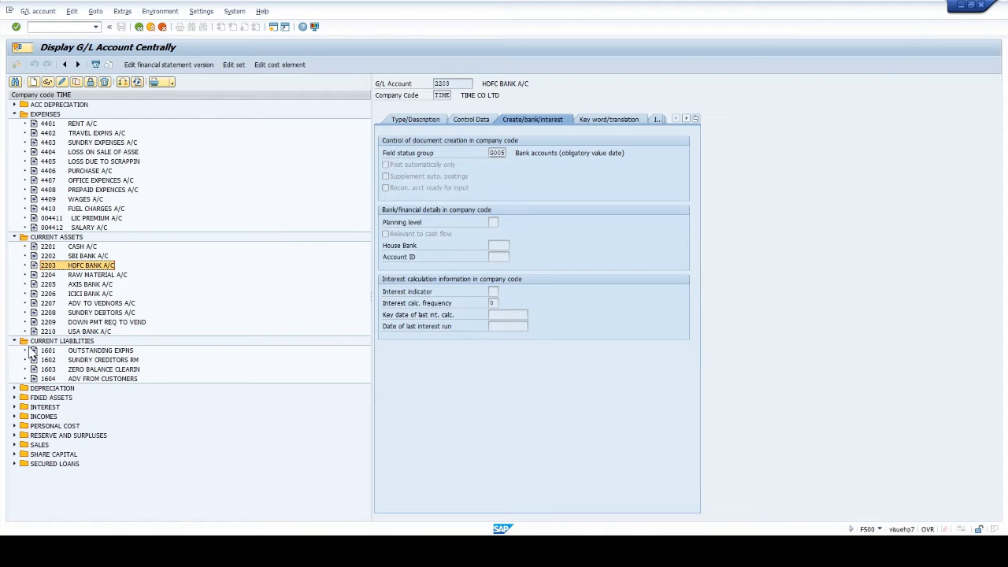
click(112, 352)
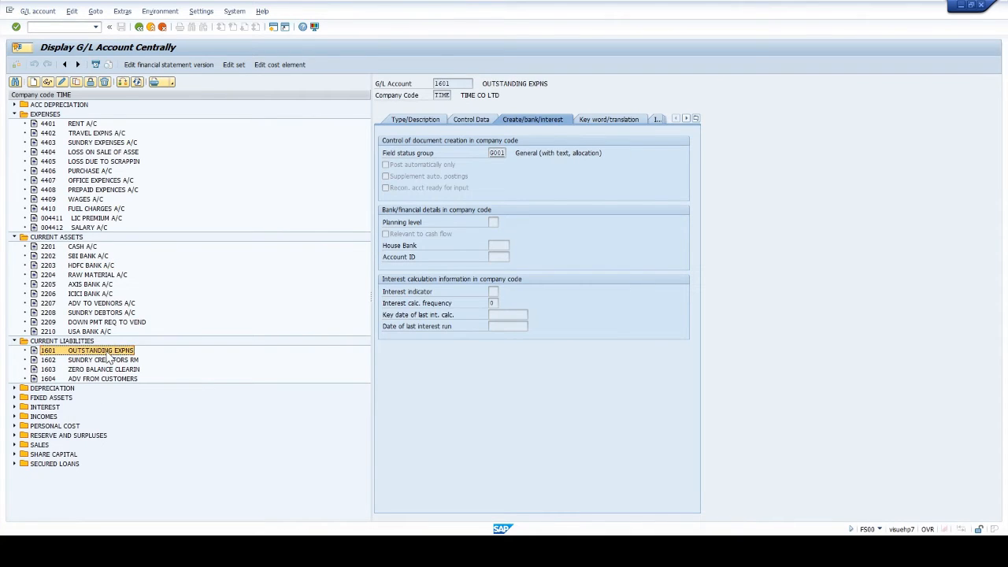
click(419, 121)
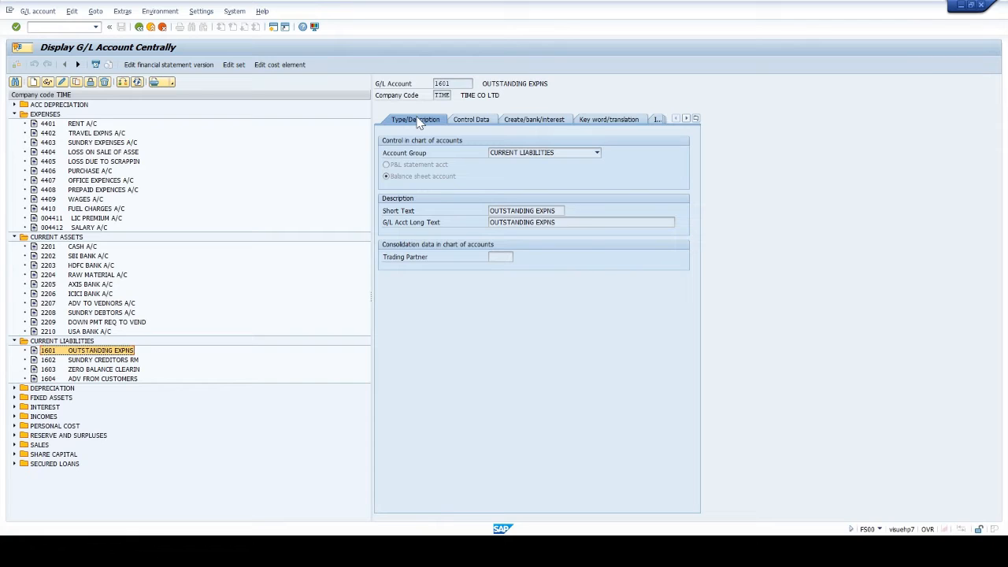
click(472, 120)
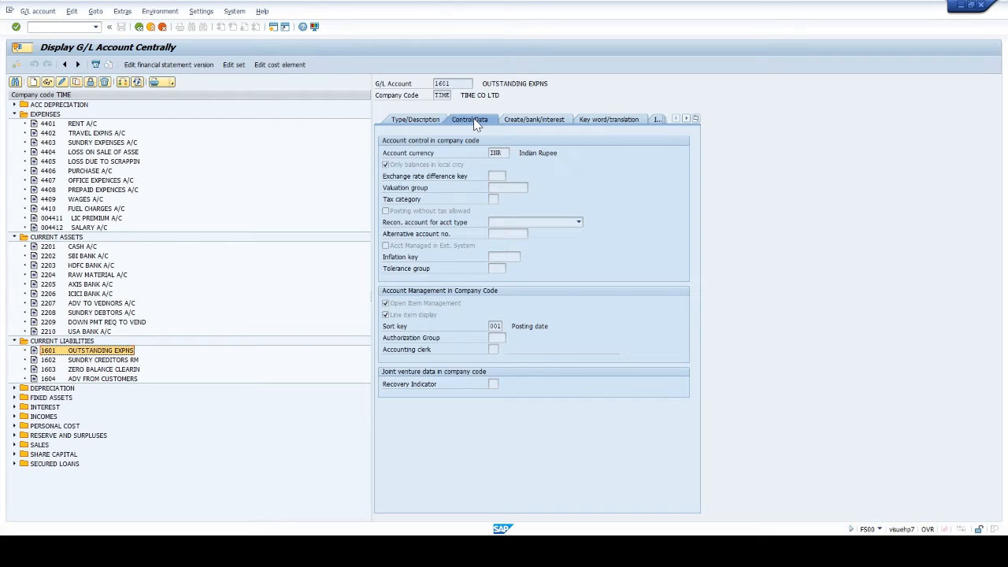
click(524, 121)
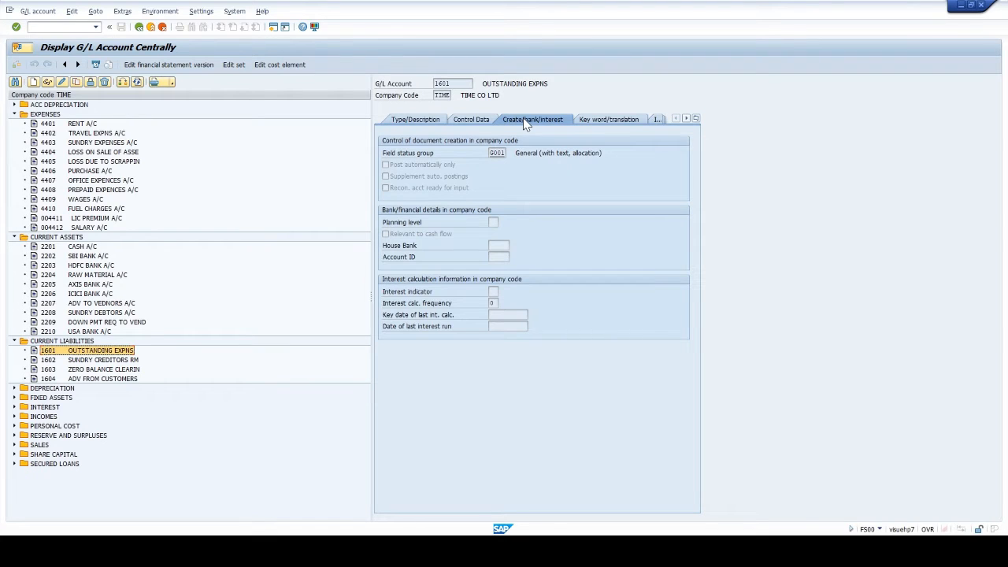
click(466, 122)
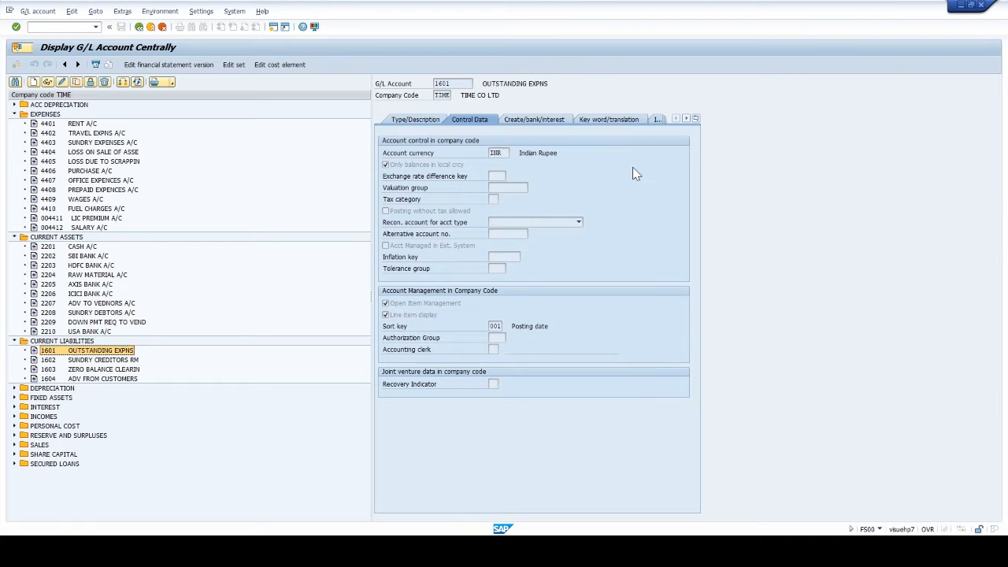
- Switch to the SAP Easy Access session and display the SAP Reference IMG through transaction SPRO
key(alt+Tab)
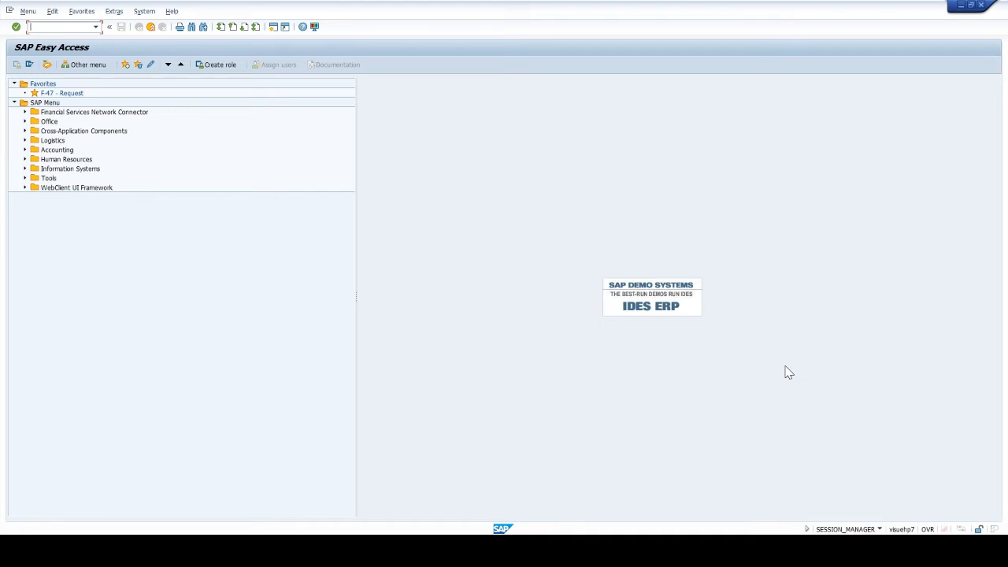
text(SPRO)
key(Return)
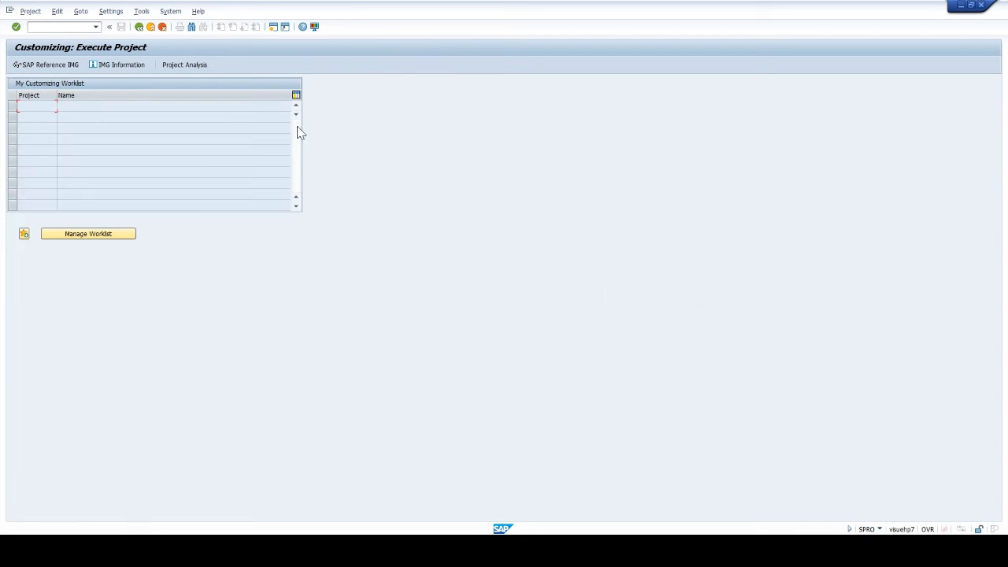
click(33, 66)
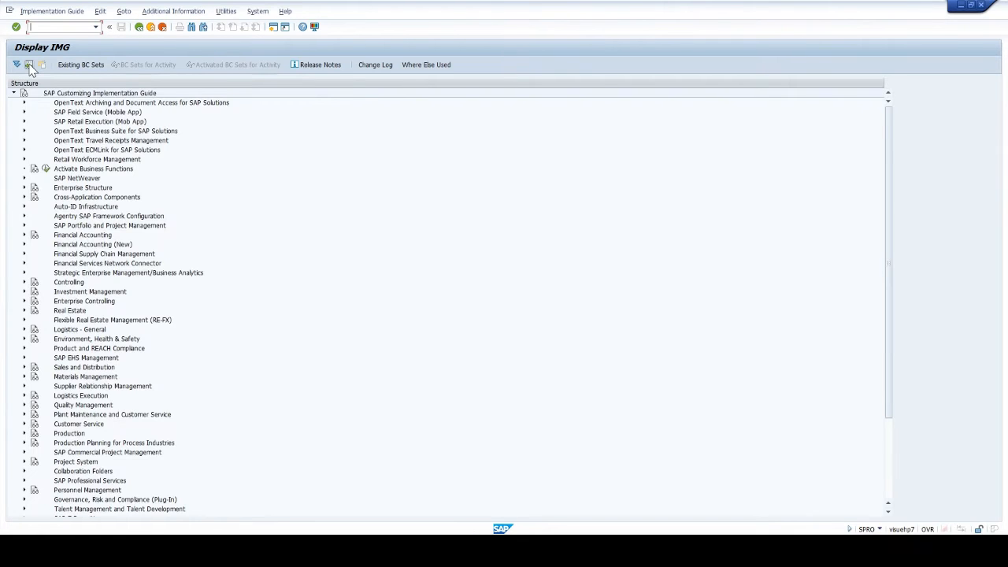
- Open Define Reasons for Reversal under Financial Accounting, General Ledger Accounting, Business Transactions, Adjustment Posting/Reversal
click(24, 235)
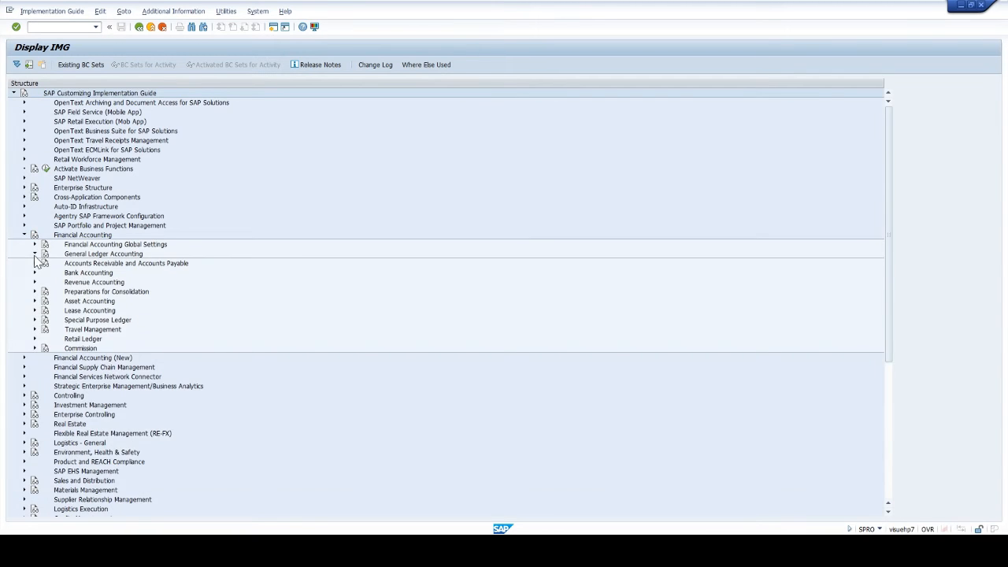
click(35, 254)
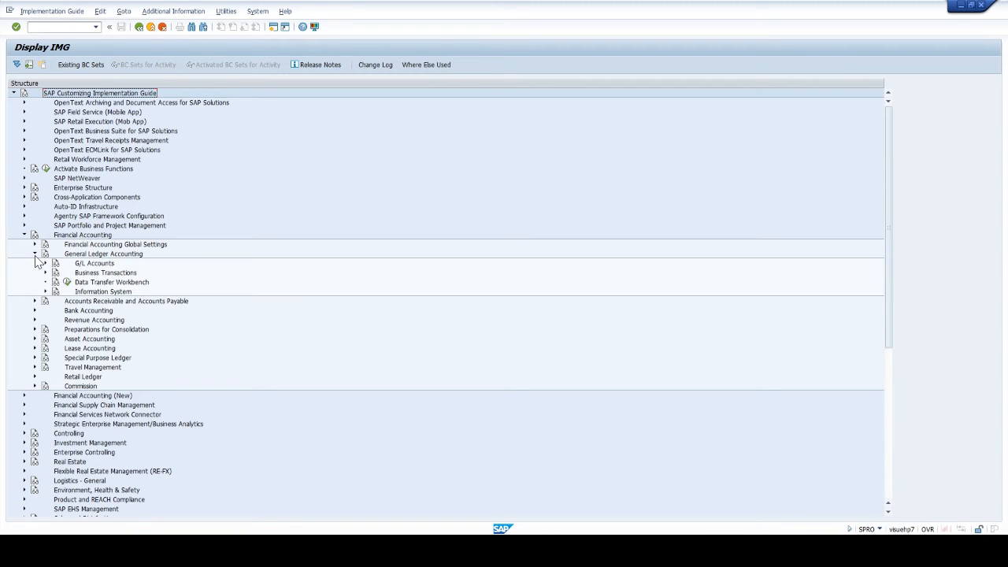
click(44, 272)
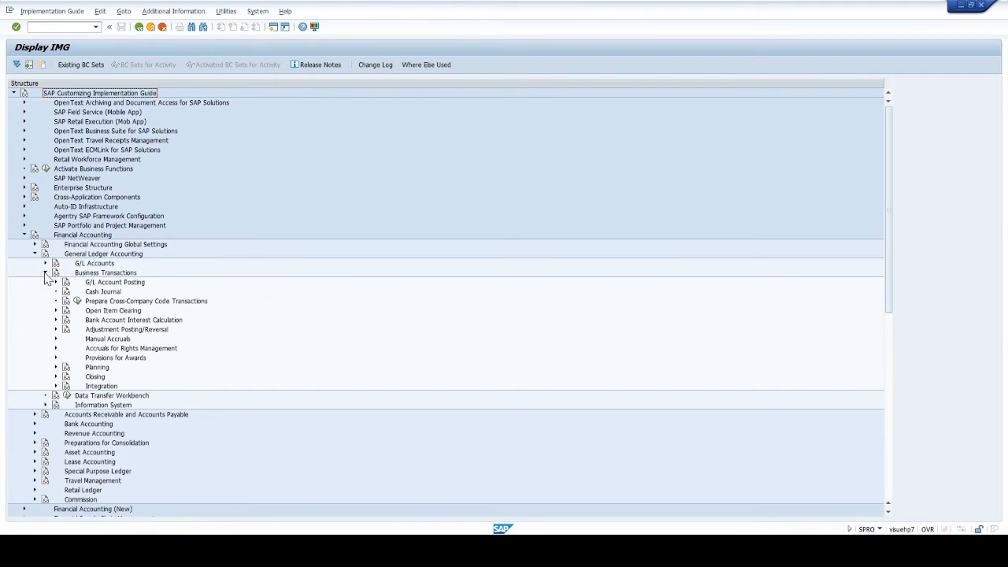
click(56, 329)
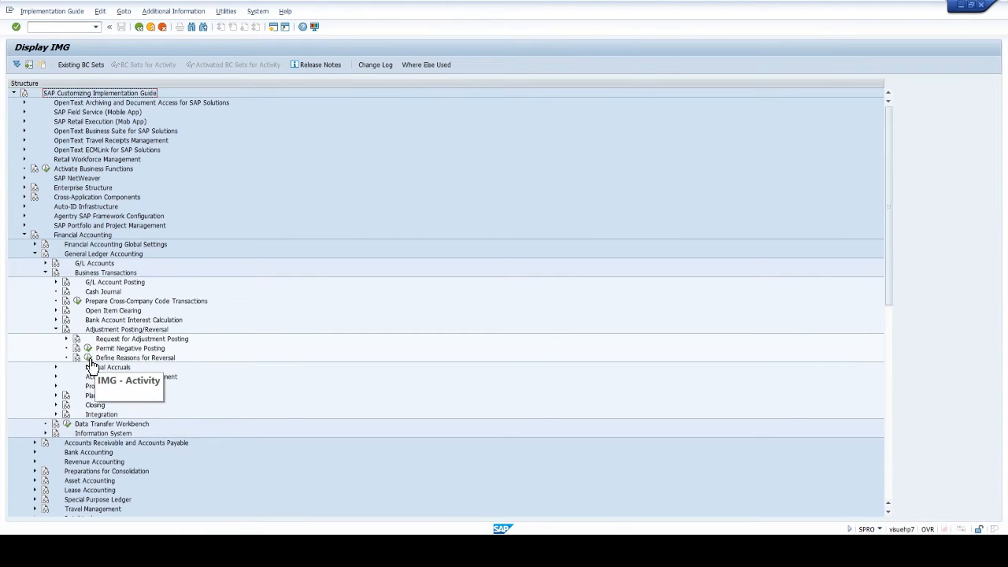
click(88, 358)
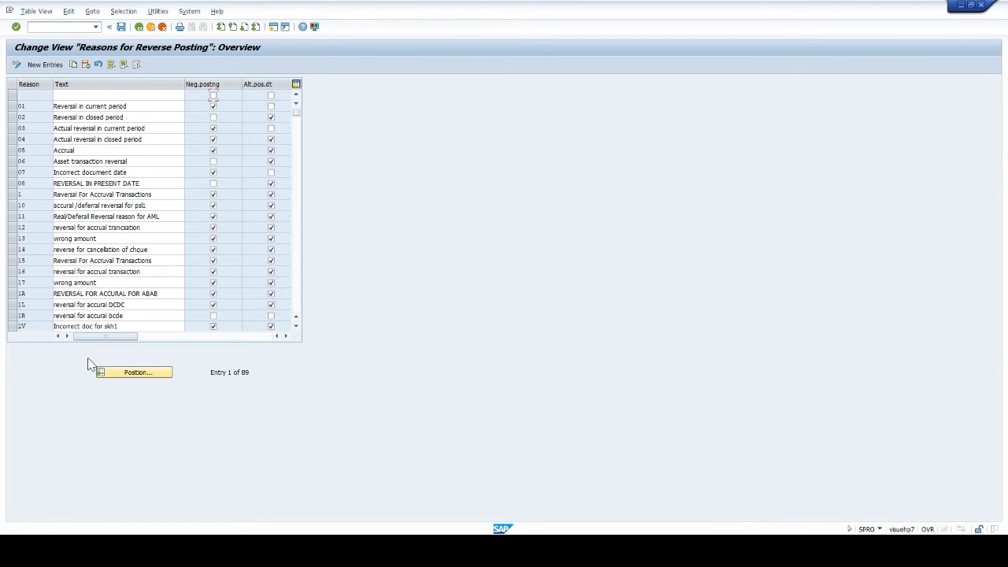
- Create and save reversal reason 09, "REVERSAL FOR ACCRUAL", with negative posting and alternative posting date enabled
click(45, 64)
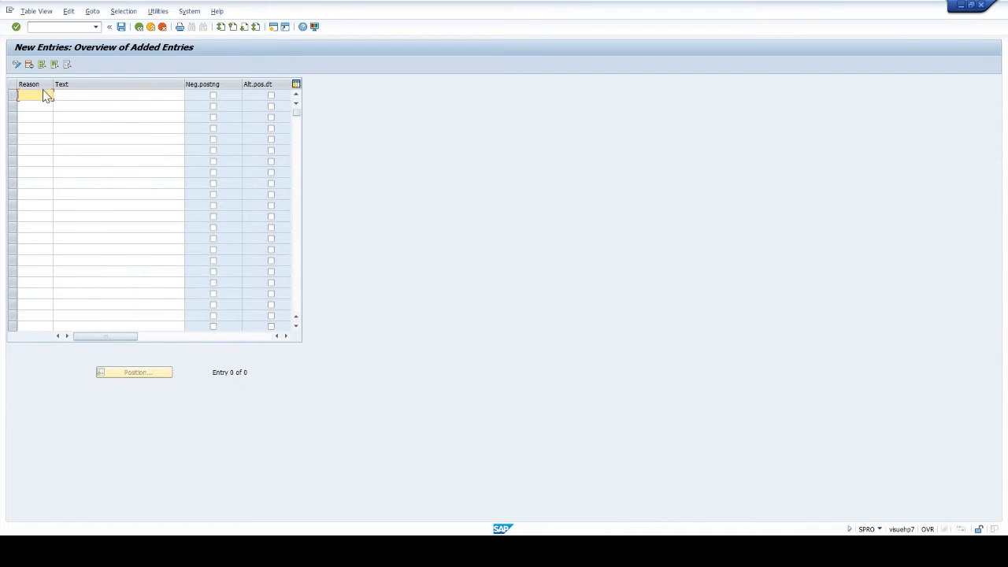
text(09)
key(Tab)
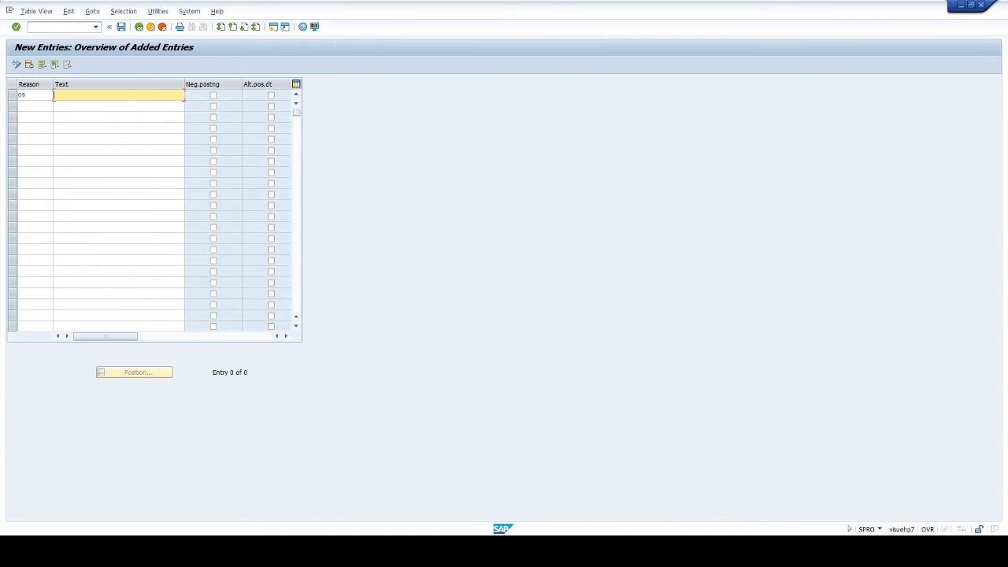
text(REVERSA)
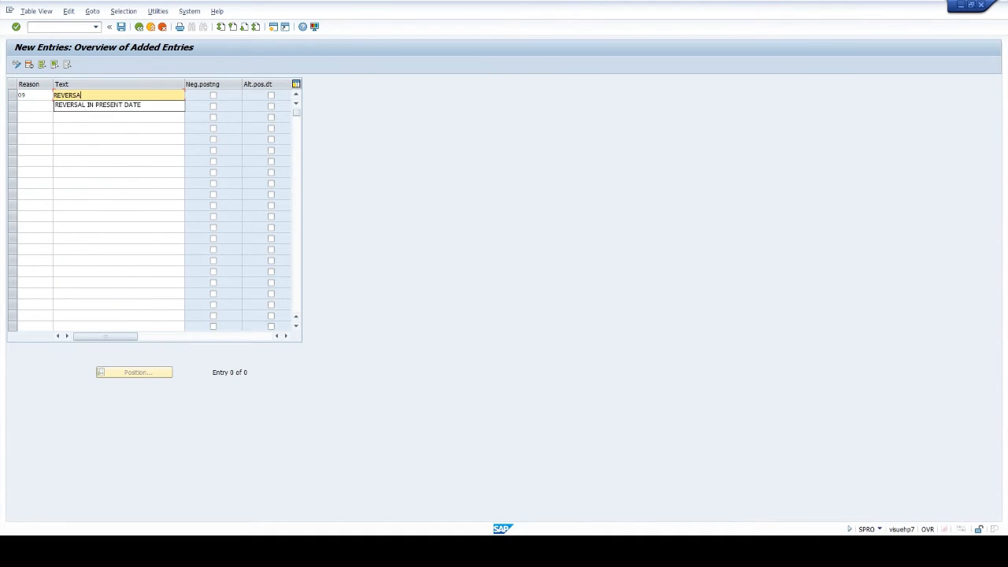
text(L FOR ACCRUAL)
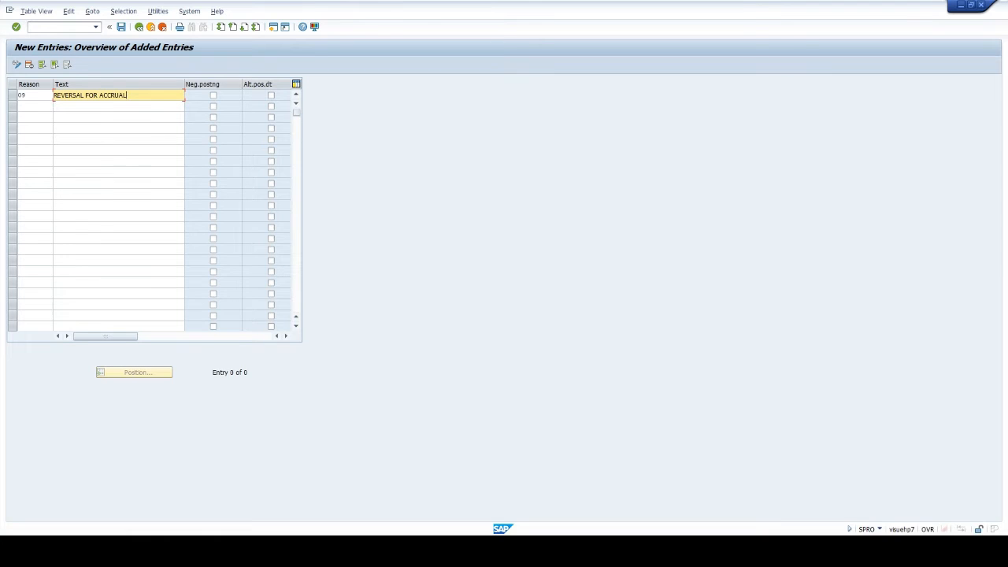
click(212, 95)
click(271, 96)
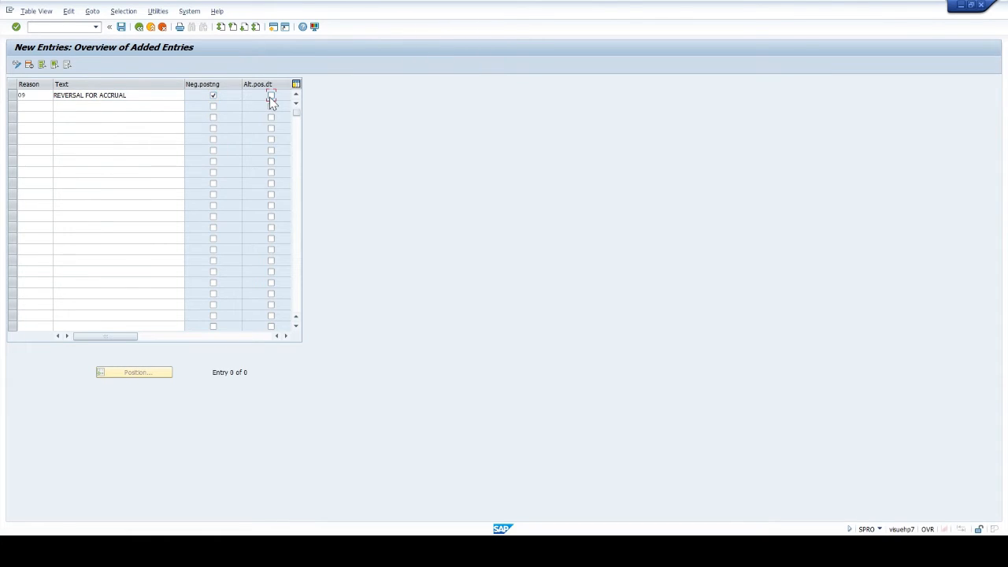
click(122, 29)
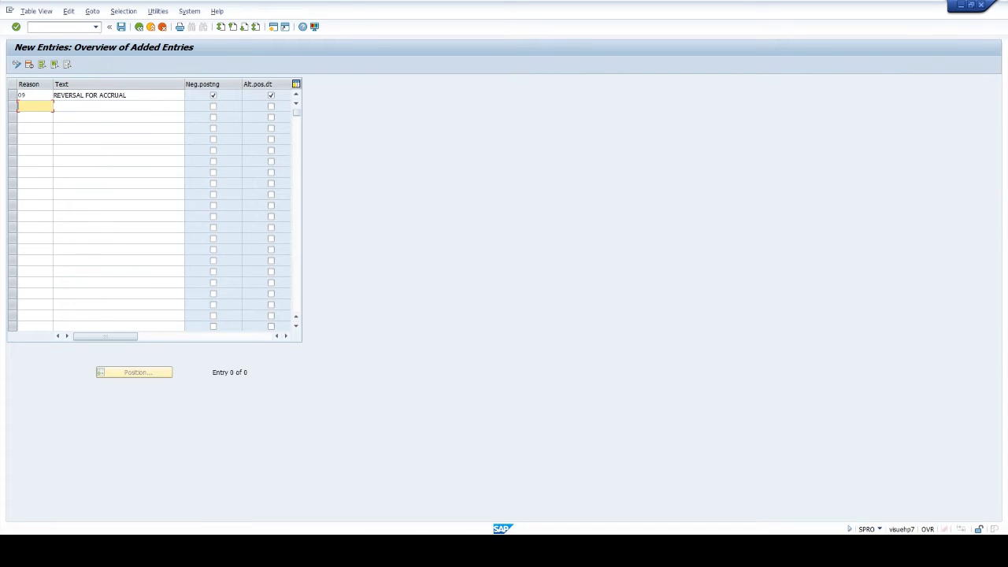
- Leave the reversal reason entries and start transaction FBS1 with /NFBS1 to enter an accrual/deferral document
click(60, 27)
text(/NFBS1)
key(Return)
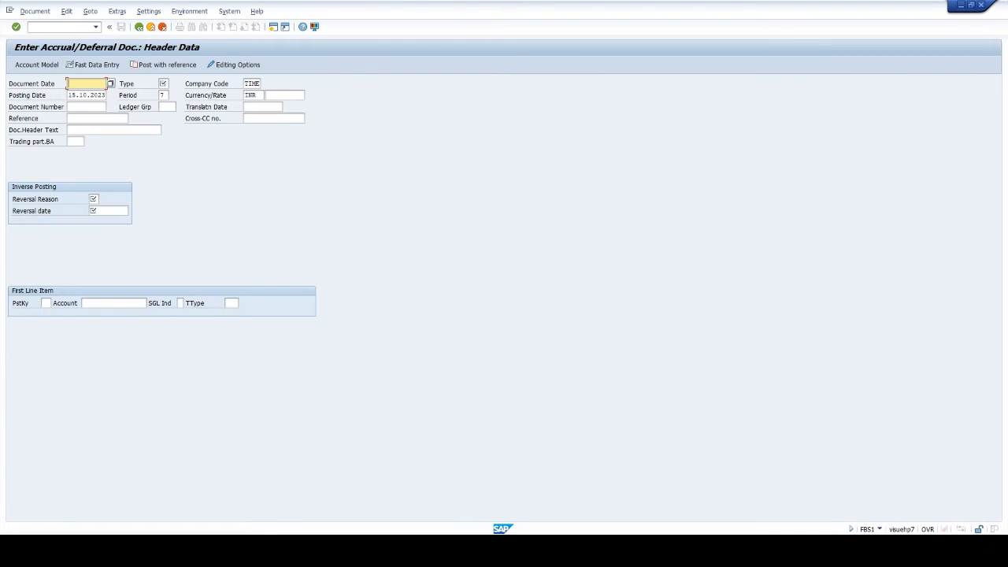
- Set both the document date and the posting date to 30.09.2023
text(30/)
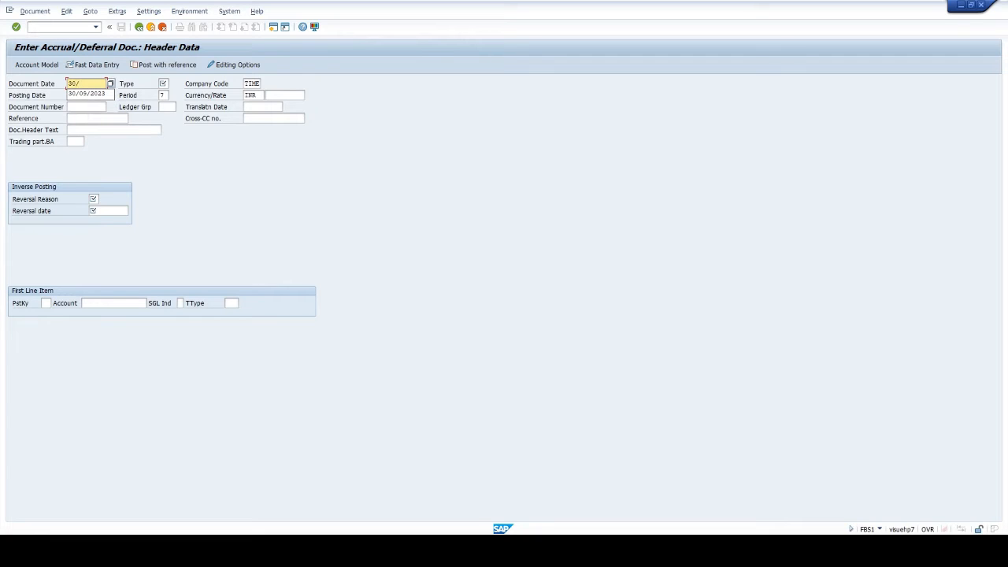
key(BackSpace)
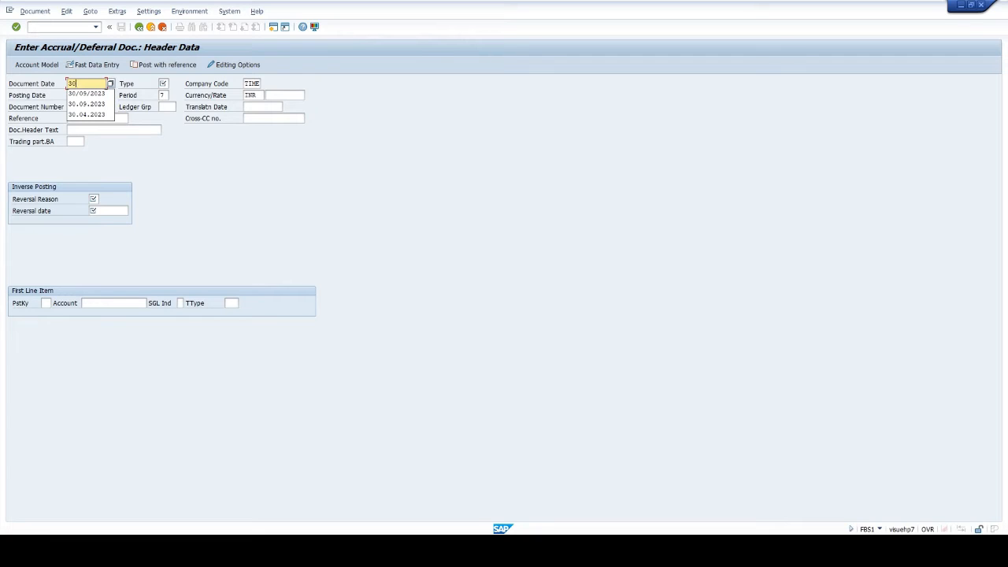
text(.09.2023)
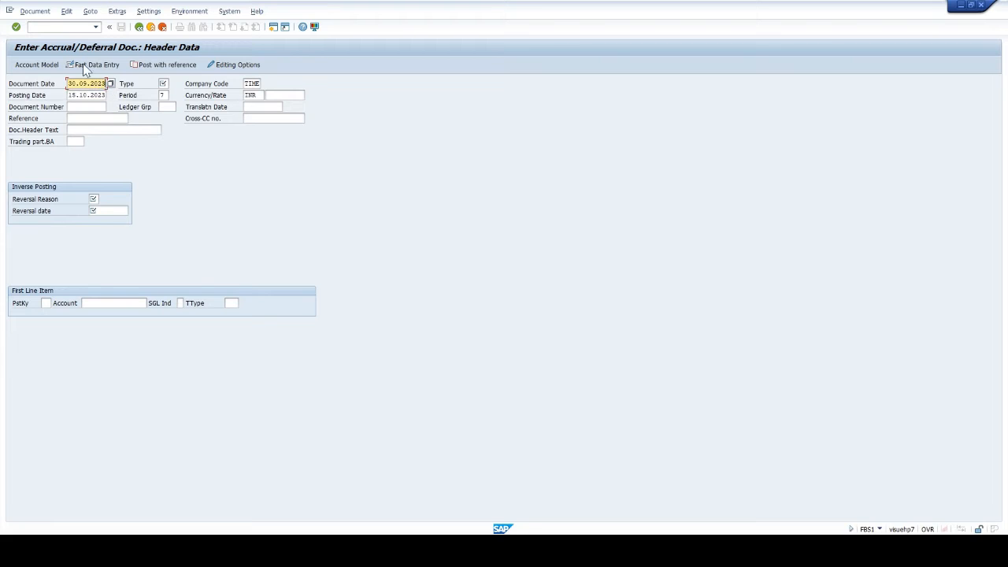
drag(68, 83, 106, 84)
key(ctrl+c)
click(143, 74)
drag(68, 95, 128, 96)
key(ctrl+v)
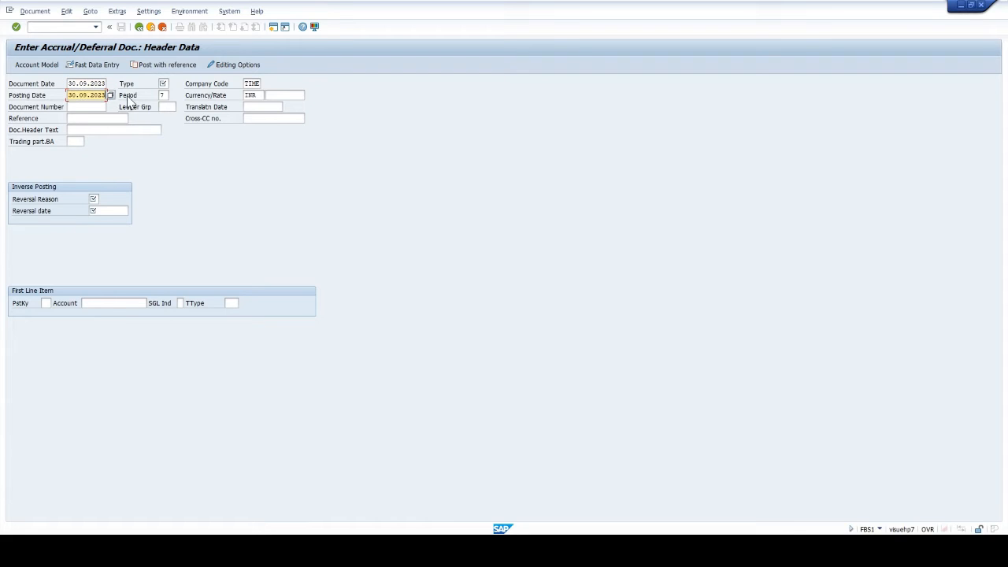
- Set the document type to SA and the posting period to 6
click(165, 83)
text(SA)
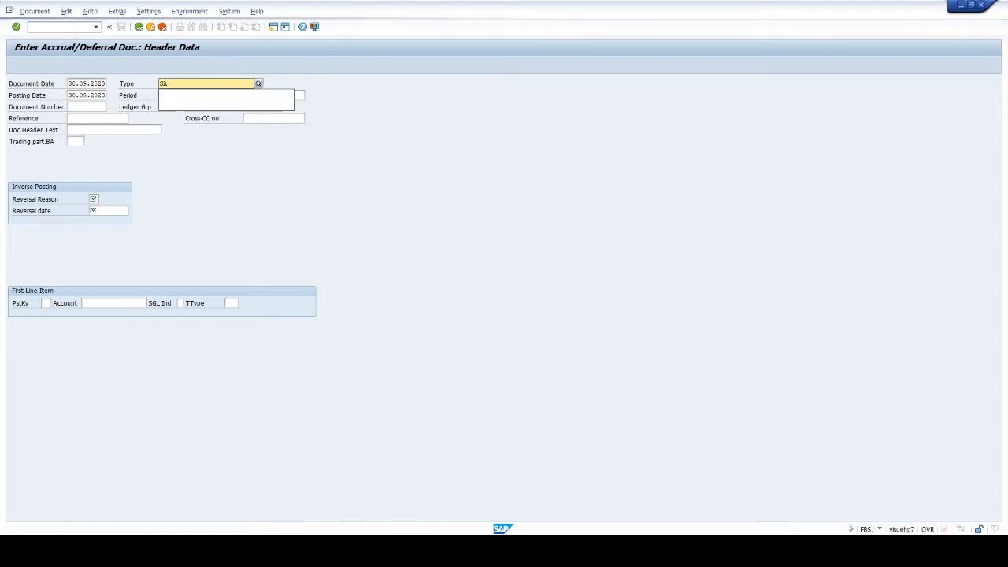
key(Return)
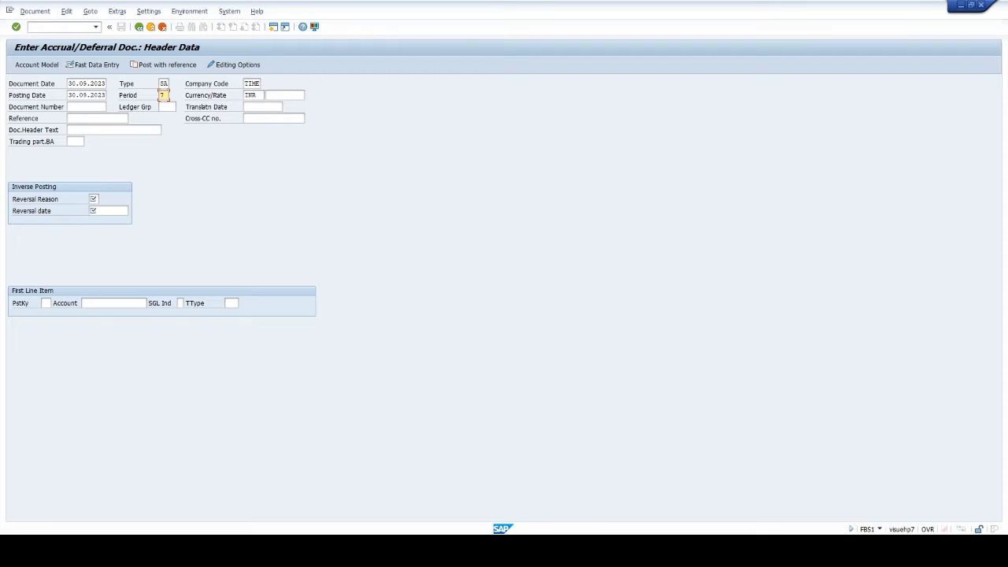
text(6)
- Choose reversal reason 09, REVERSAL FOR ACCRUAL, and set the reversal date to 01.10.2023 for the inverse posting
click(94, 200)
click(104, 201)
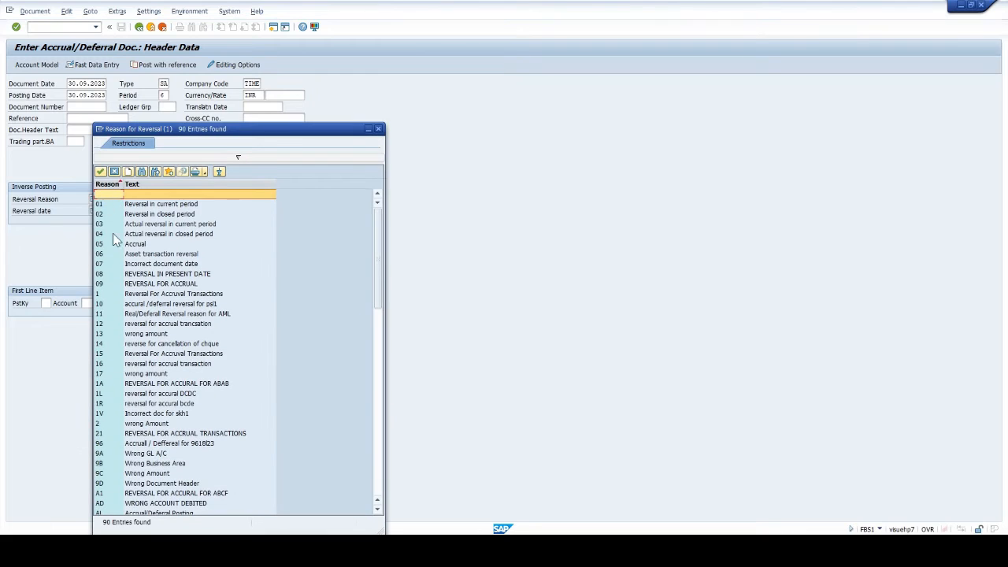
click(110, 283)
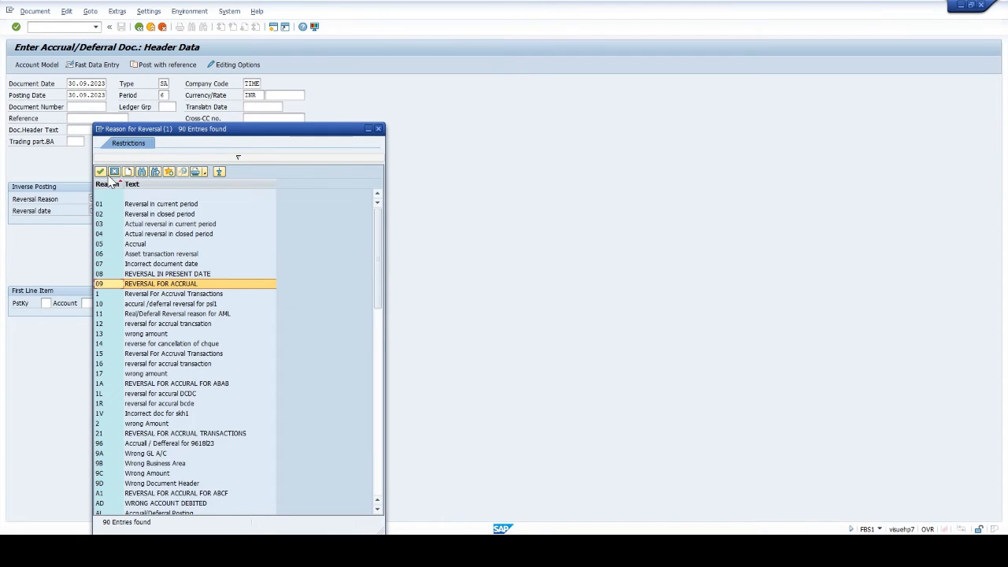
click(100, 172)
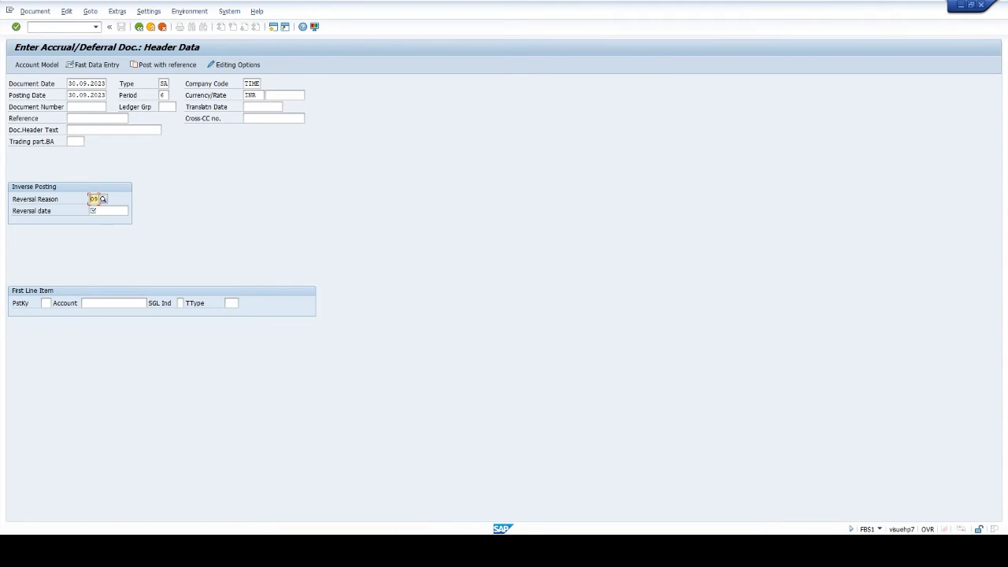
click(92, 210)
text(01)
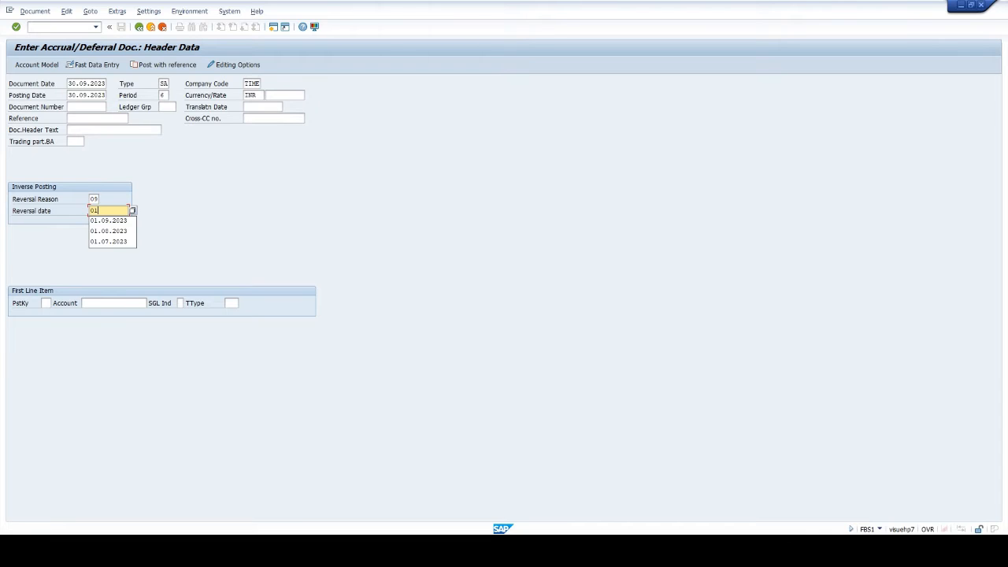
text(.10.2023)
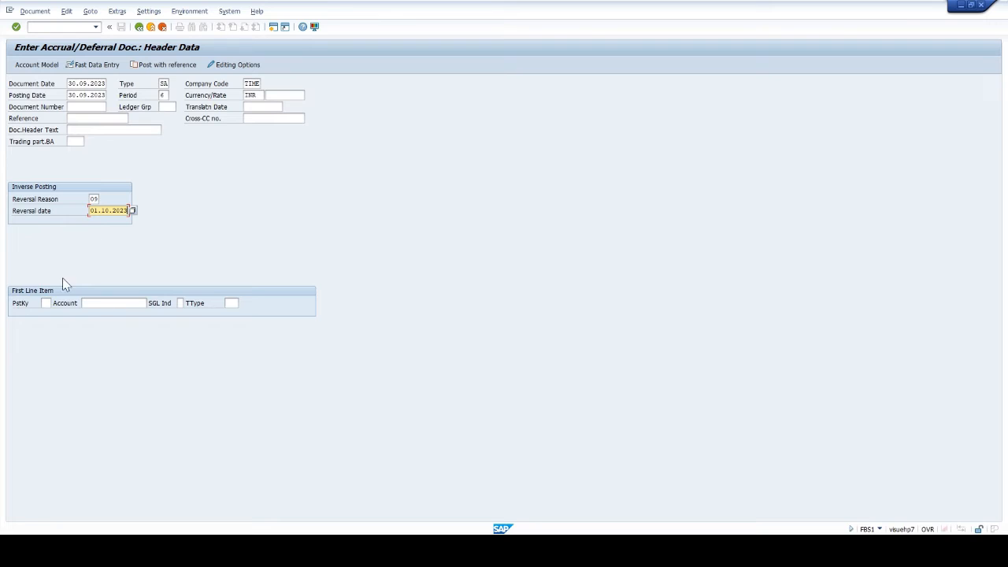
- Start the first line item with posting key 40 and G/L account 4412
click(45, 303)
text(40)
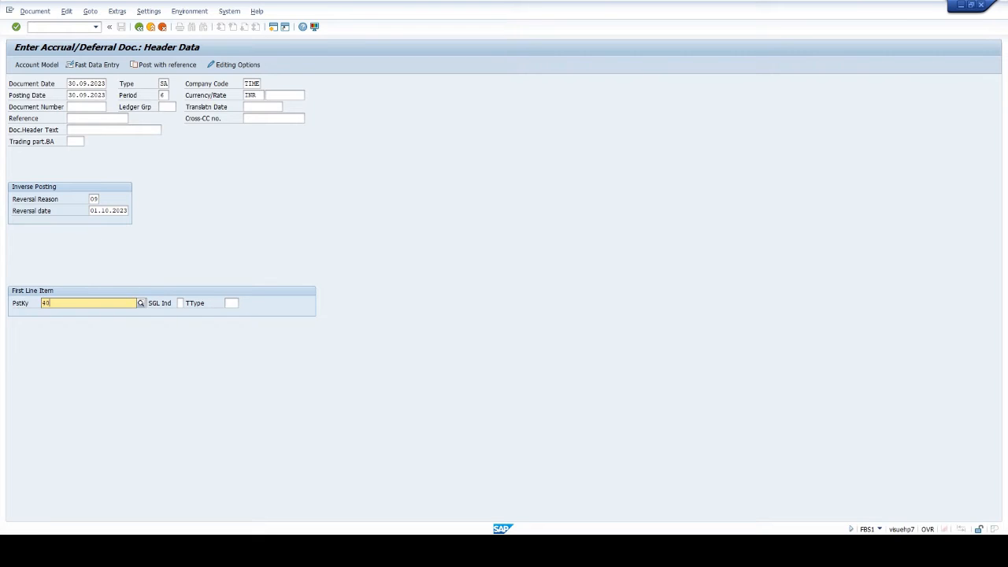
key(Return)
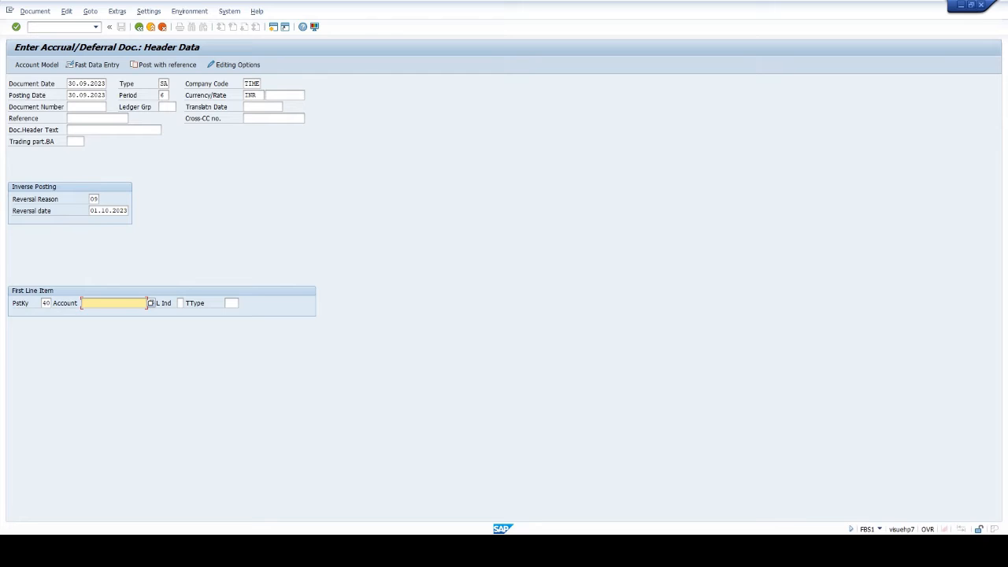
text(4412)
key(Return)
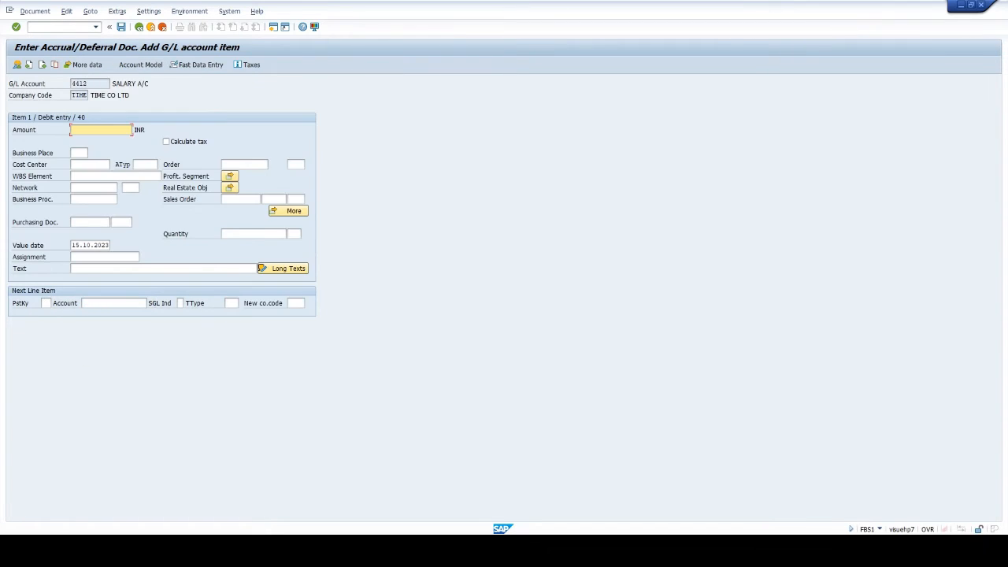
- Set the debit item's amount to 25000 INR and its value date to 30.09.2023
text(25000)
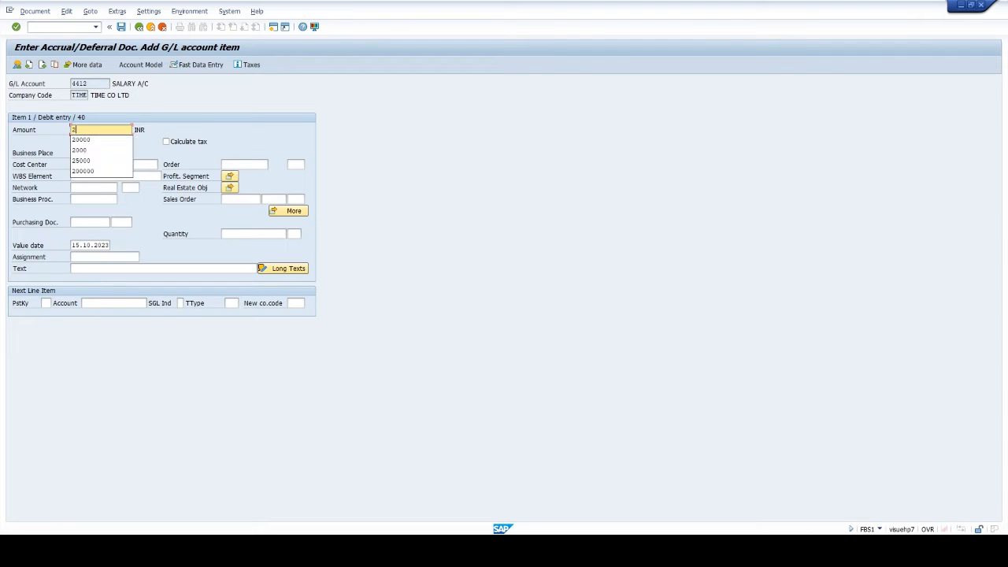
key(Tab)
key(Tab)
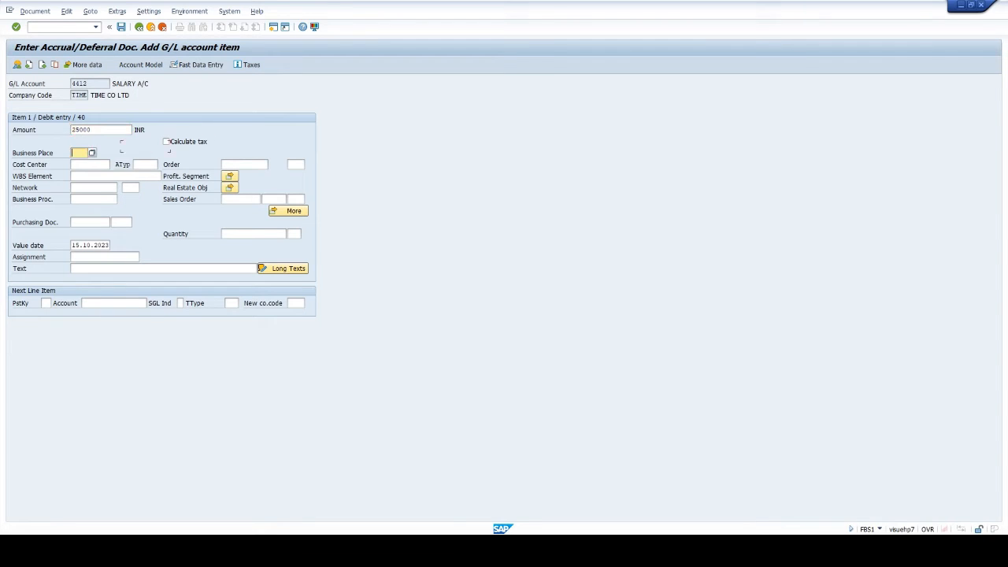
key(Tab)
key(Tab)
key(Tab)
key(Tab)
key(Tab)
key(Tab)
key(Tab)
key(Tab)
drag(72, 245, 111, 246)
text(30.09.2023)
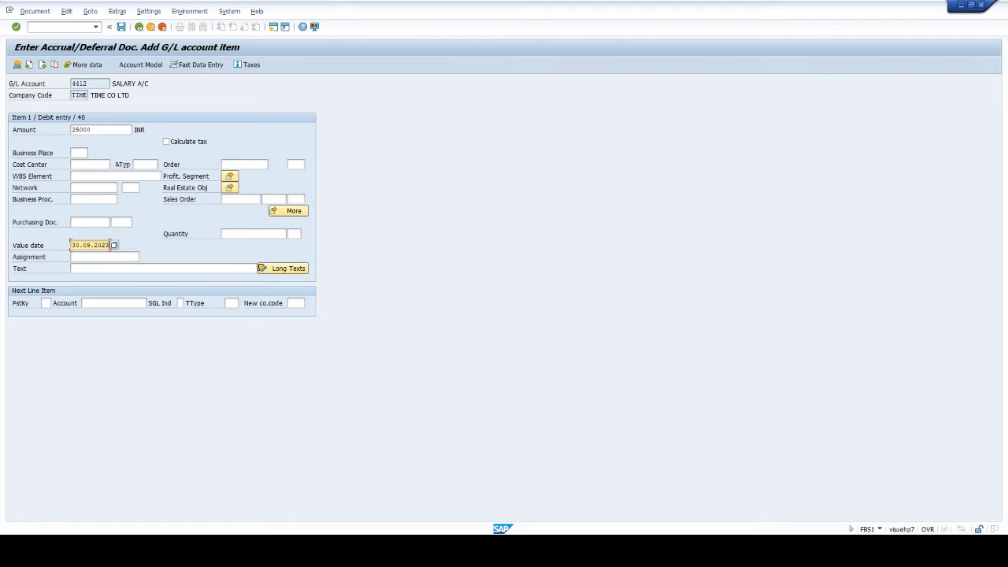
- Enter SALARY ACCRUAL SEP 2023 as the debit item's text
key(Tab)
key(Tab)
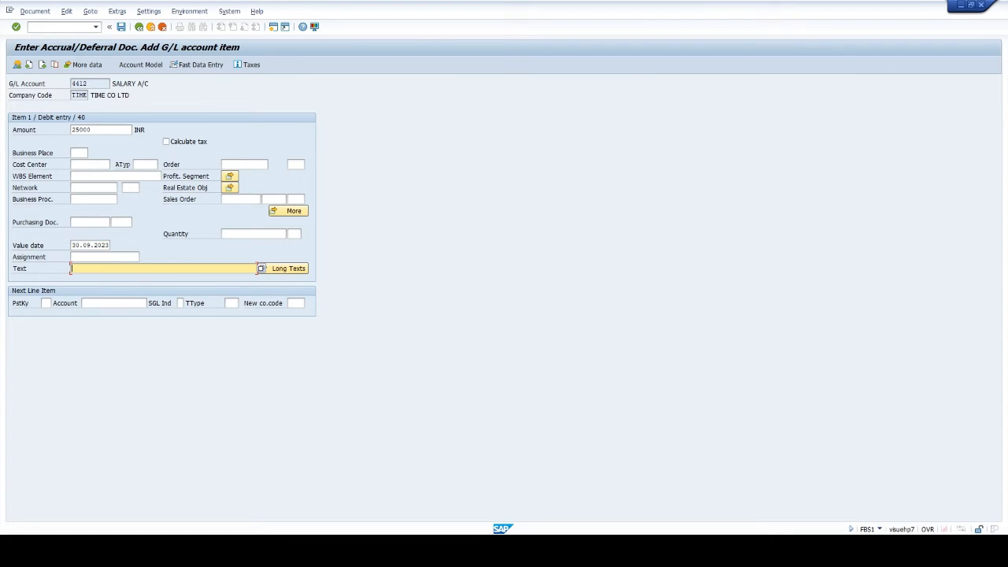
text(SALARY ACCRUAL SEP 2023)
- Add the next line item with posting key 50 and G/L account 1601
click(44, 302)
text(5)
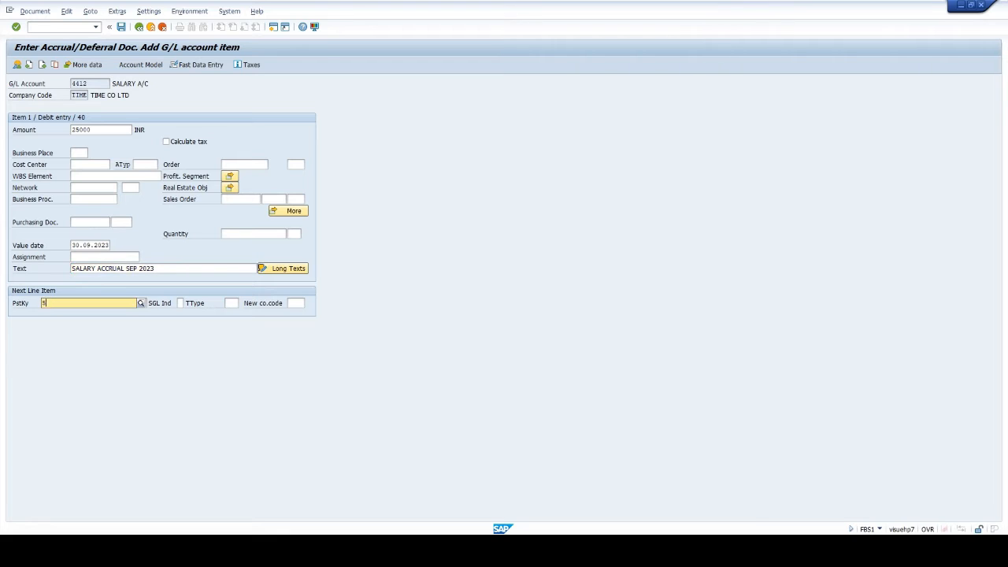
text(0)
key(Down)
key(Tab)
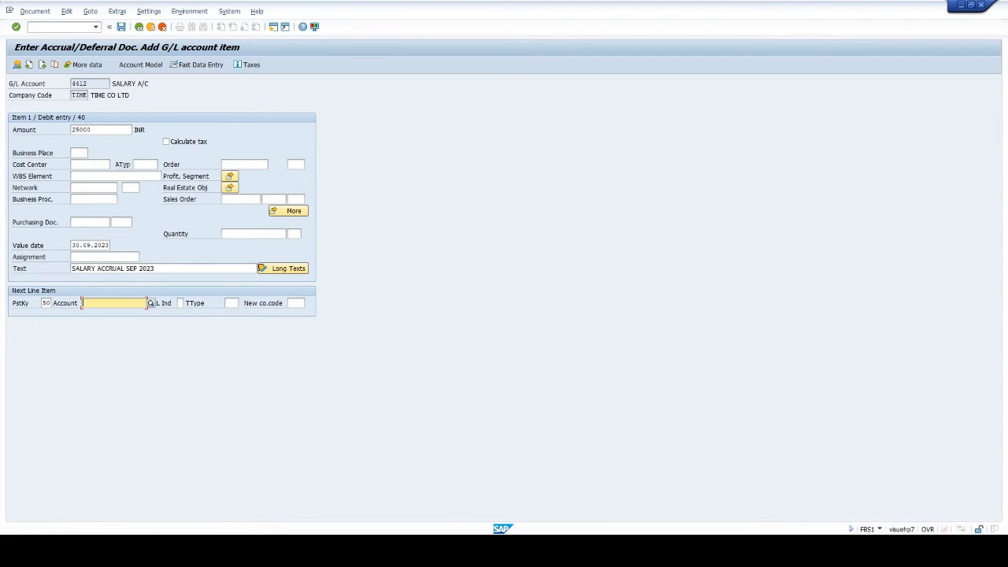
text(1601)
key(Return)
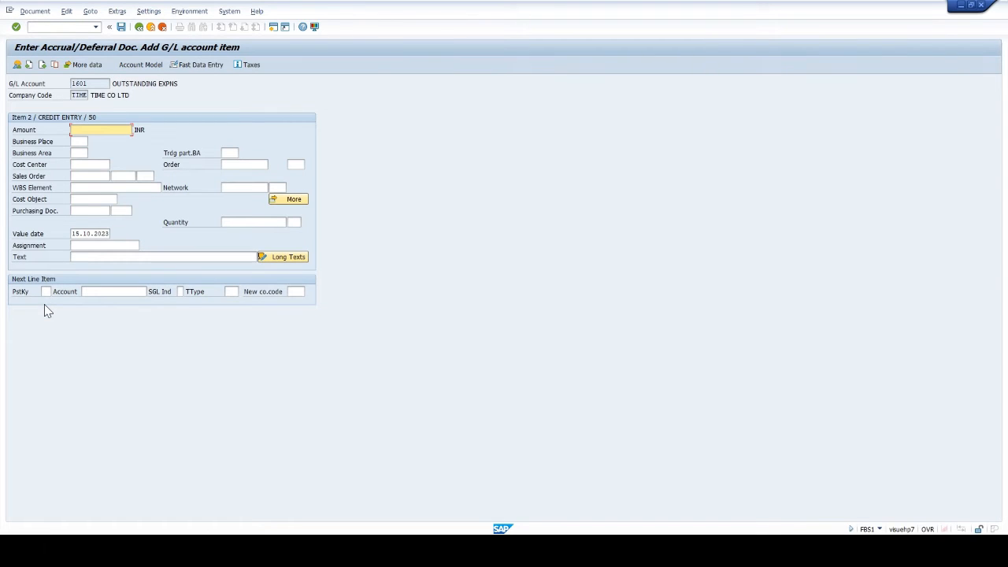
- Fill the credit item with amount *, business area TIME, value date 30.09.2023 and text + to copy the debit item's text
text(1)
key(Tab)
key(Tab)
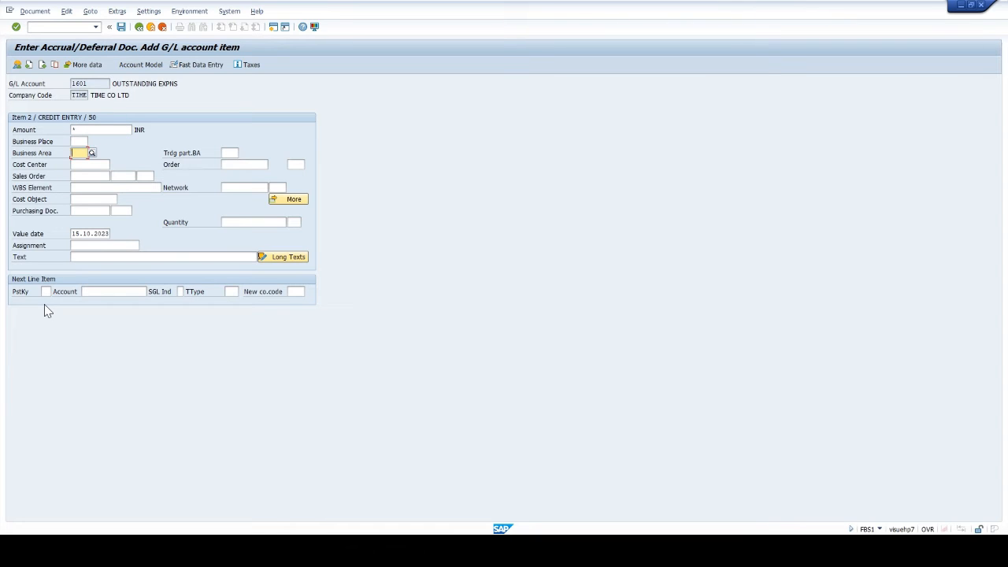
text(TIME)
key(Tab)
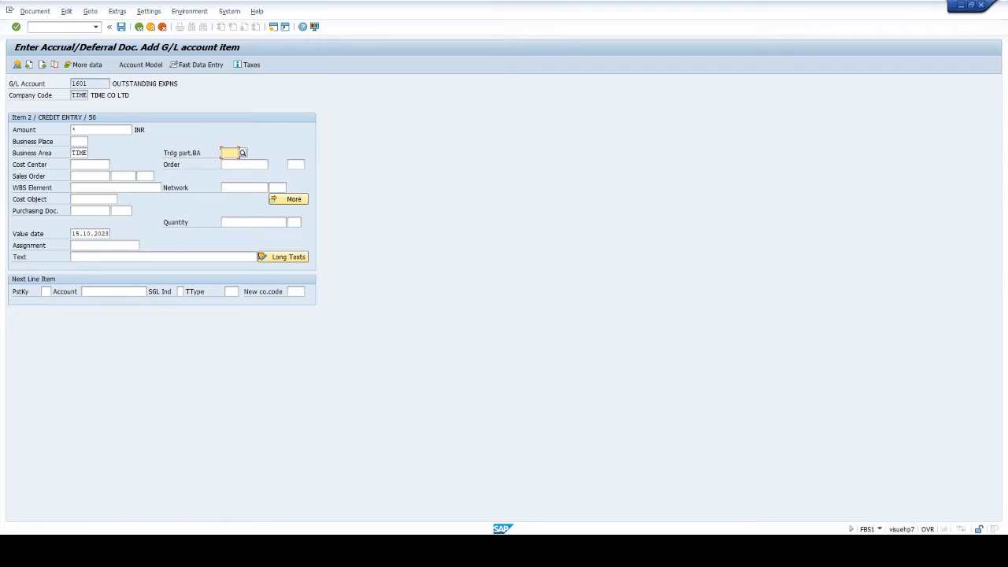
drag(73, 234, 201, 232)
key(ctrl+v)
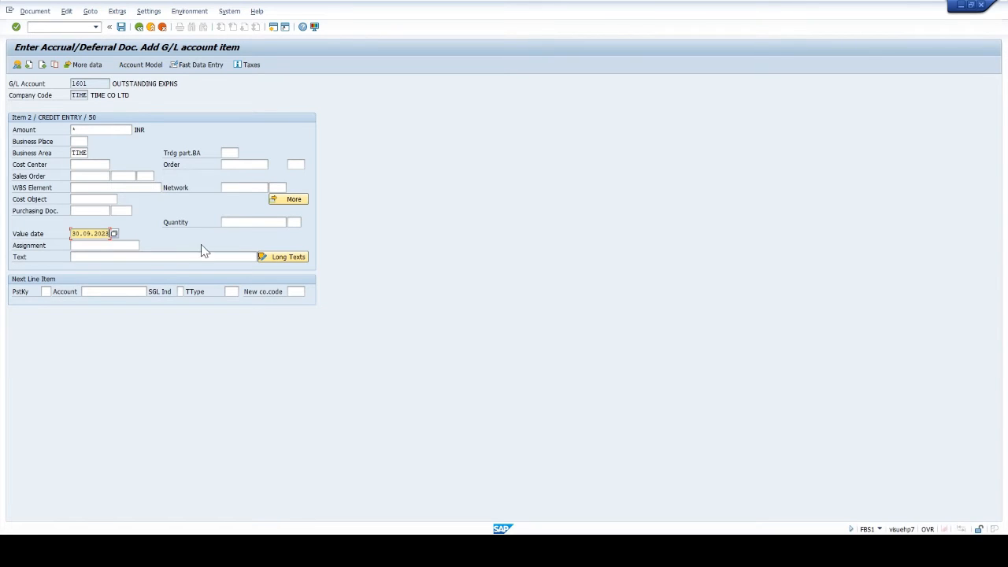
click(202, 257)
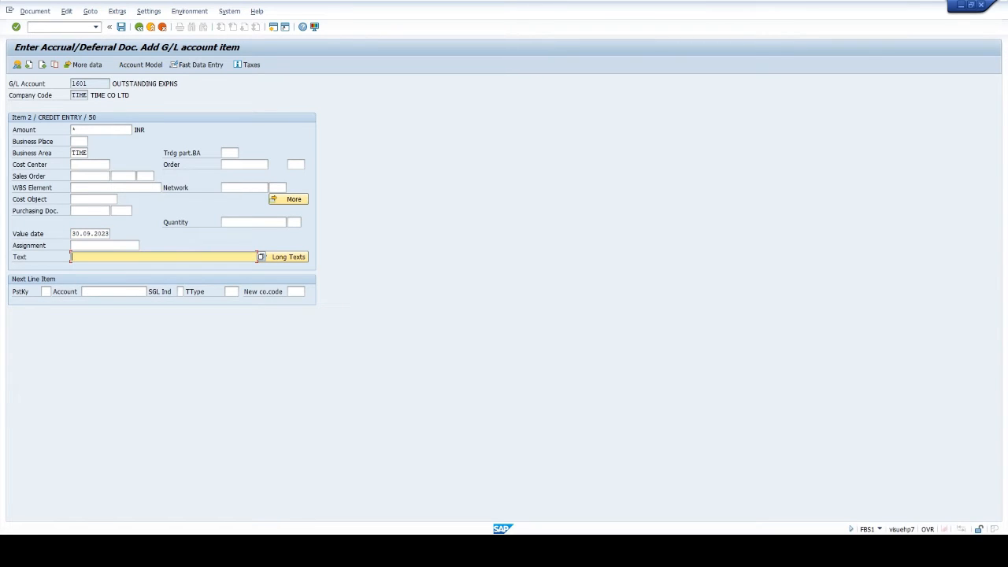
text(+)
key(Return)
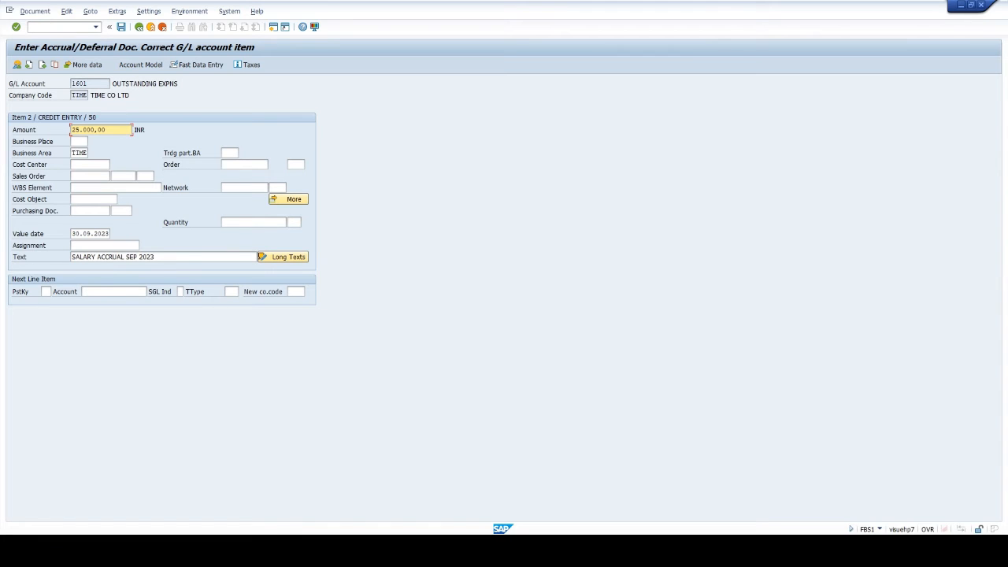
- Post the accrual document and display the posted document
click(121, 27)
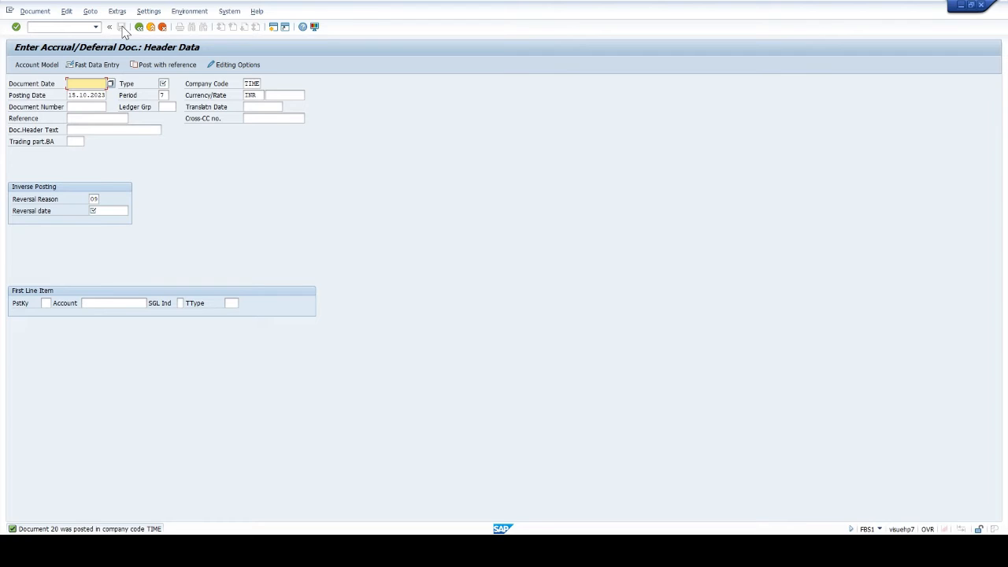
click(35, 11)
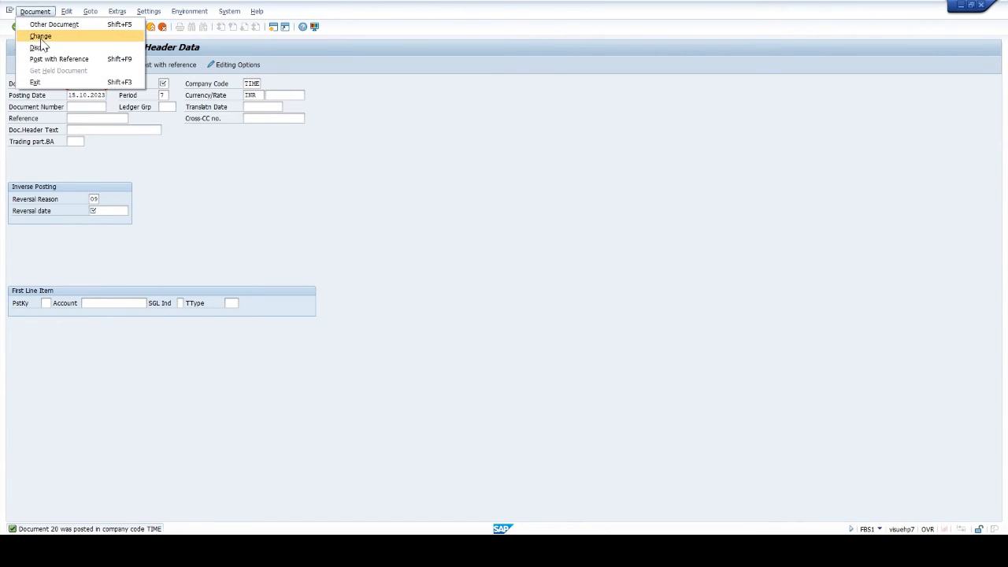
click(39, 48)
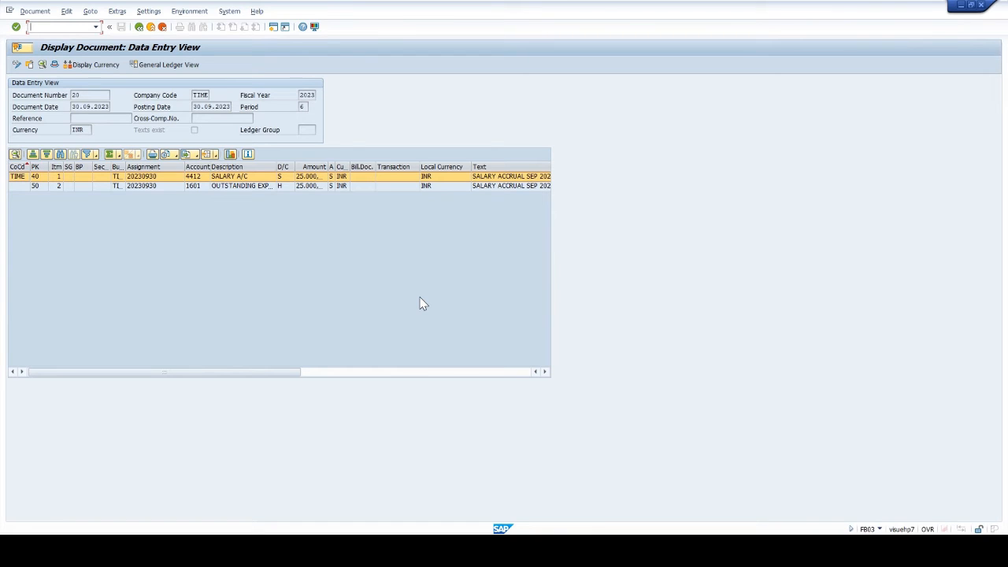
- Start FBL3N with /NFBL3N and list the open items of G/L account 1601 in company code TIME at key date 30.09.2023
text(/NFB)
key(Return)
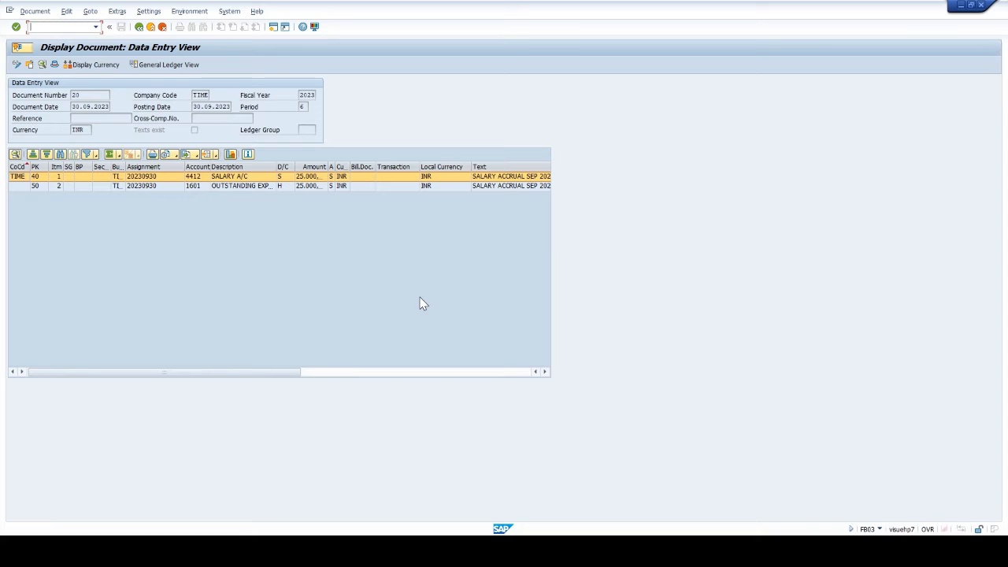
text(/NFBL3N)
key(Return)
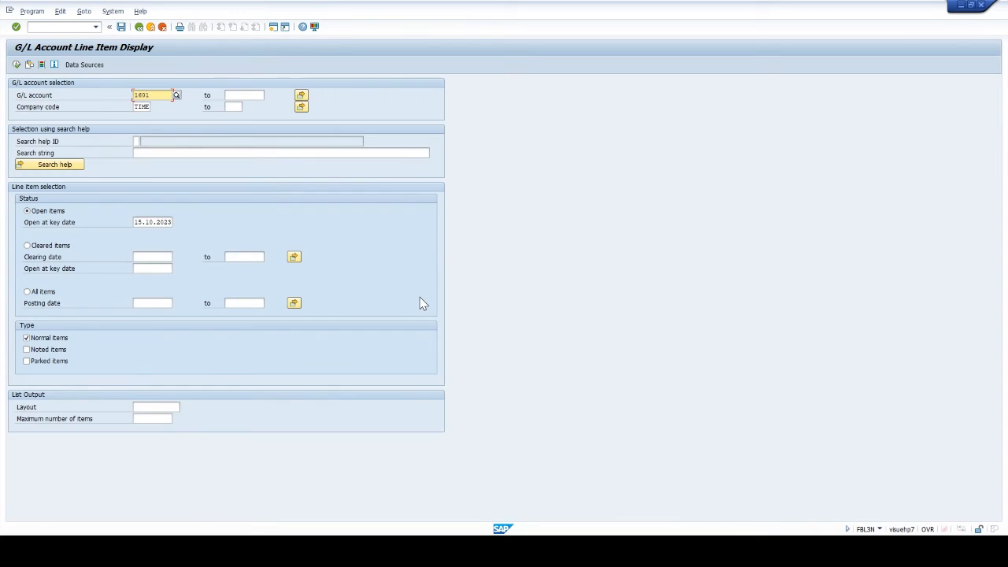
click(137, 222)
text(30)
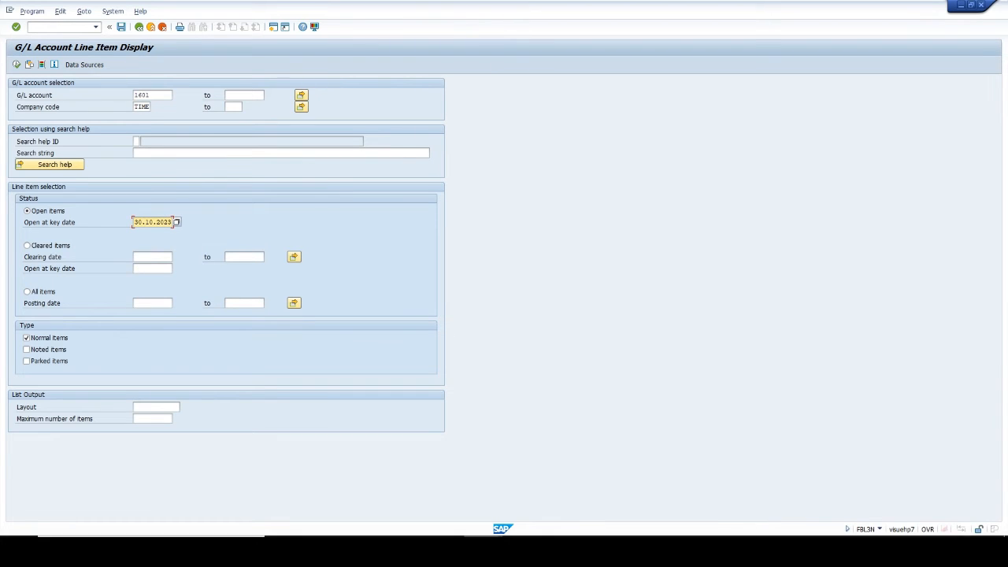
text(.09)
click(16, 64)
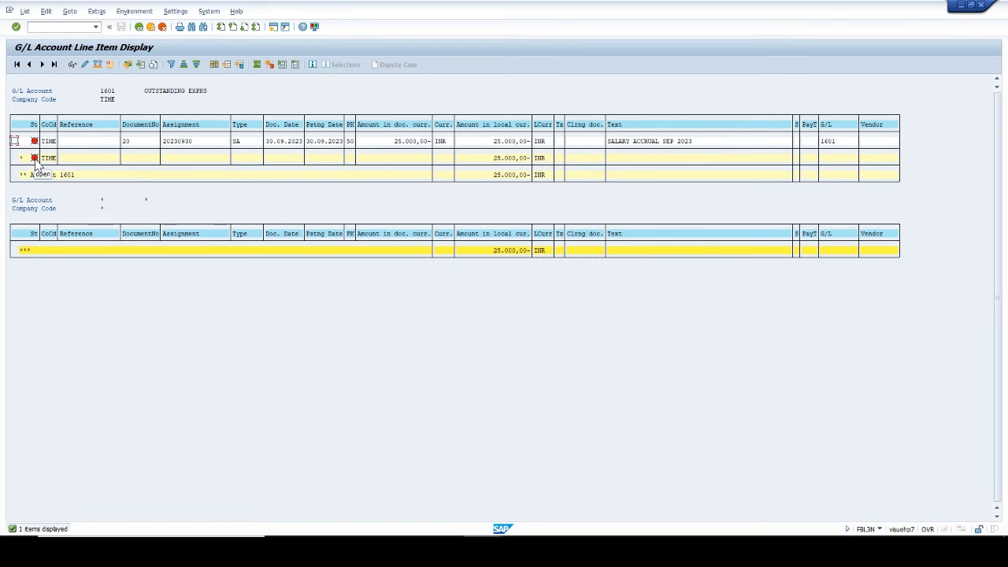
- Leave the line item list and start the accrual/deferral reversal transaction with /NF.81
click(59, 27)
text(/)
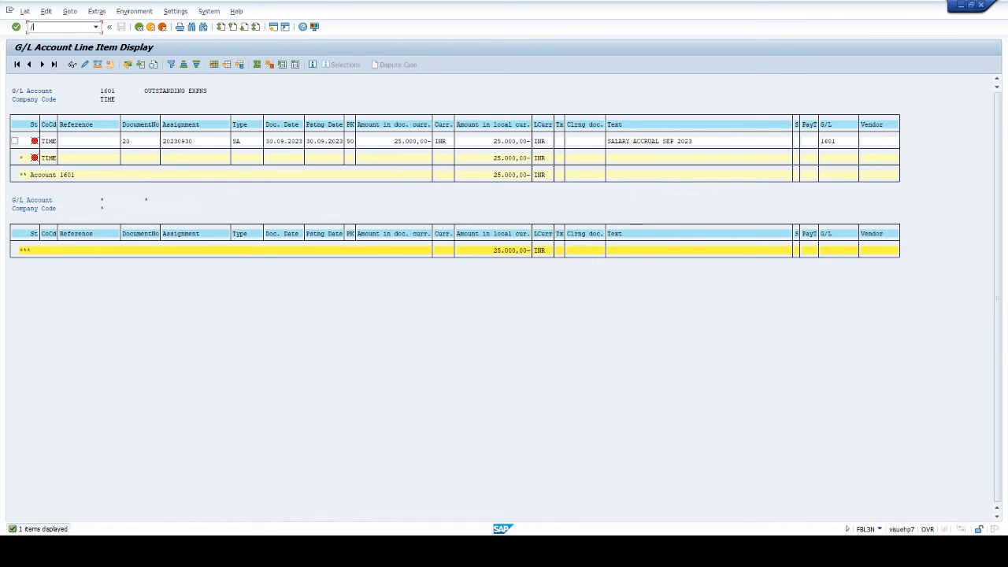
text(NF.81)
key(Return)
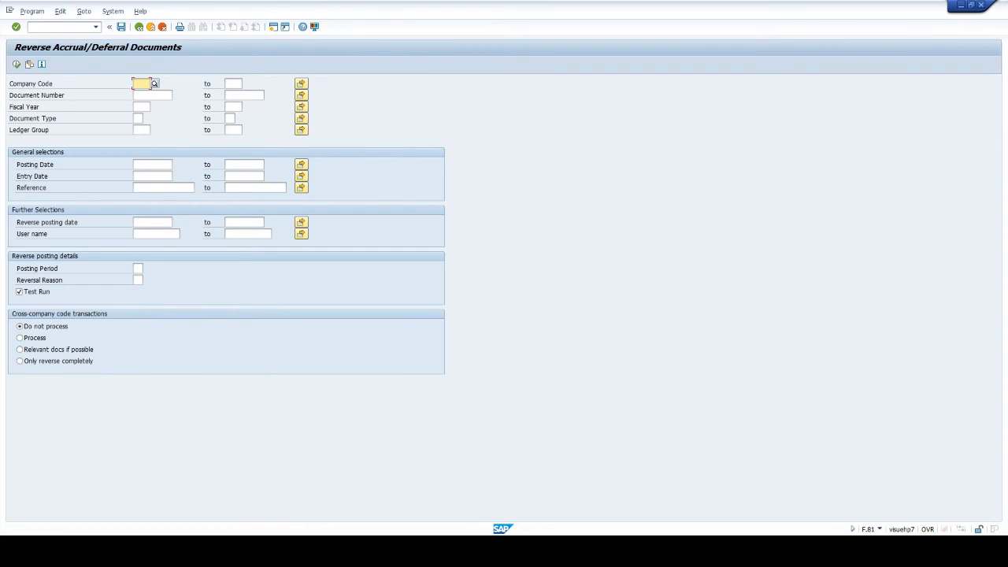
- Set the reversal selection to company code TIME and document numbers 1 to 5000
text(TIME)
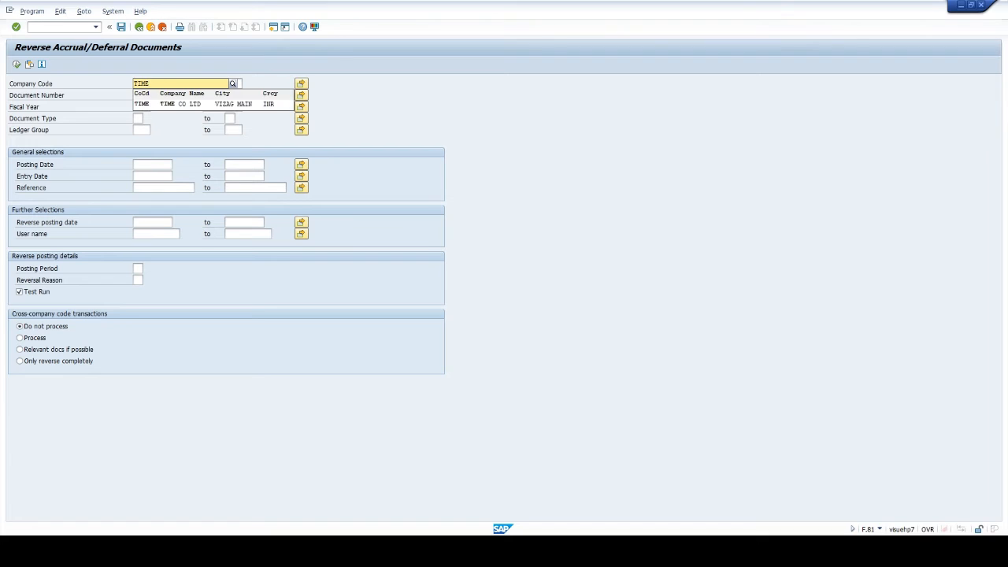
key(Tab)
key(Tab)
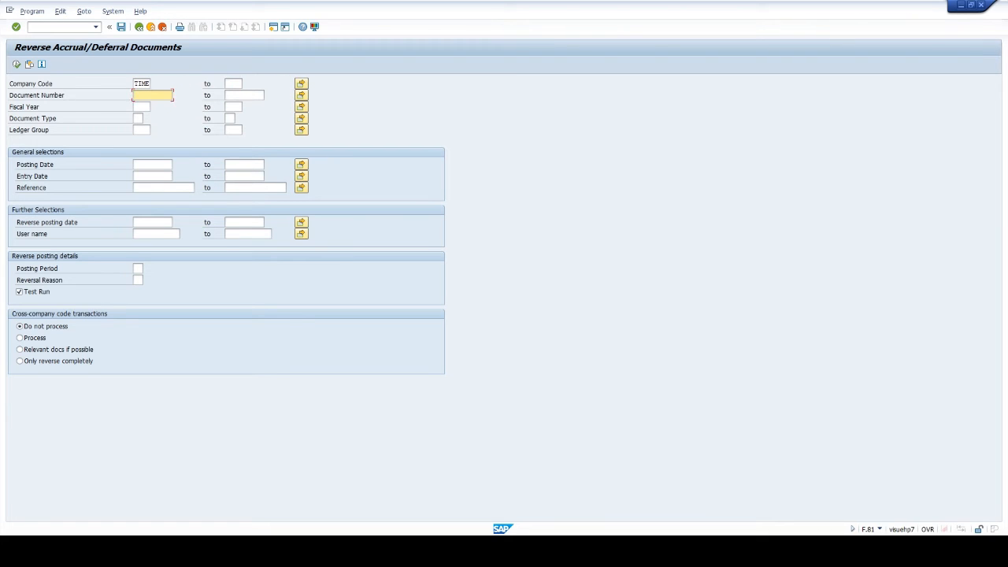
text(1)
key(Tab)
text(5000)
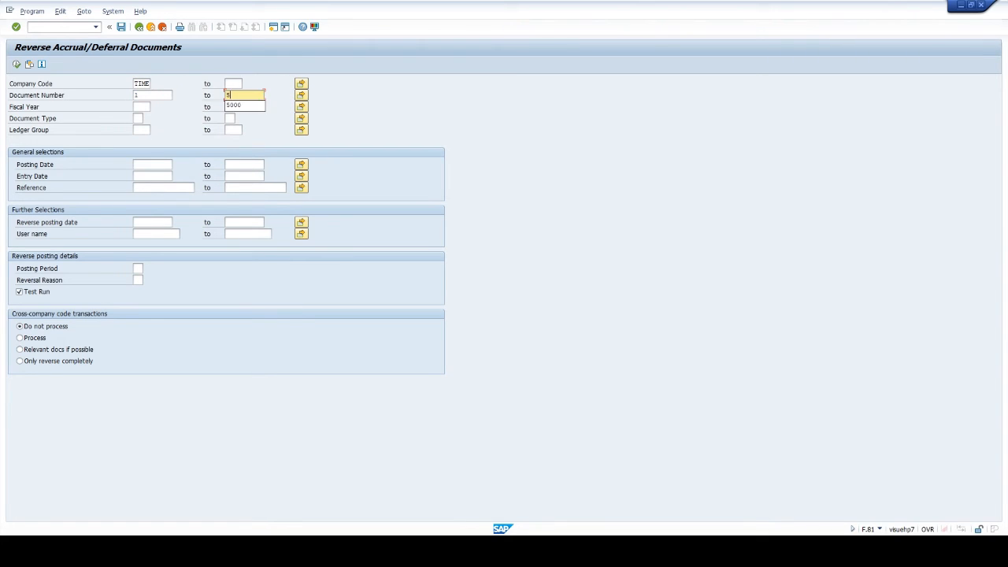
- Limit the reversal selection to fiscal year 2023 and document type SA
key(Tab)
key(Tab)
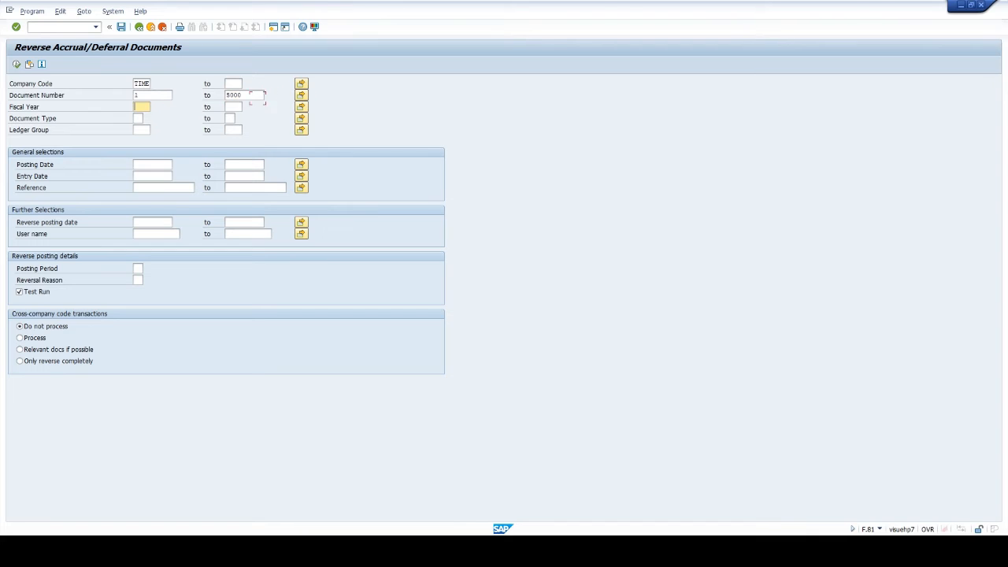
text(2023)
key(Tab)
key(Tab)
key(Tab)
text(SA)
key(Tab)
key(Tab)
key(Tab)
key(Tab)
key(Tab)
key(Tab)
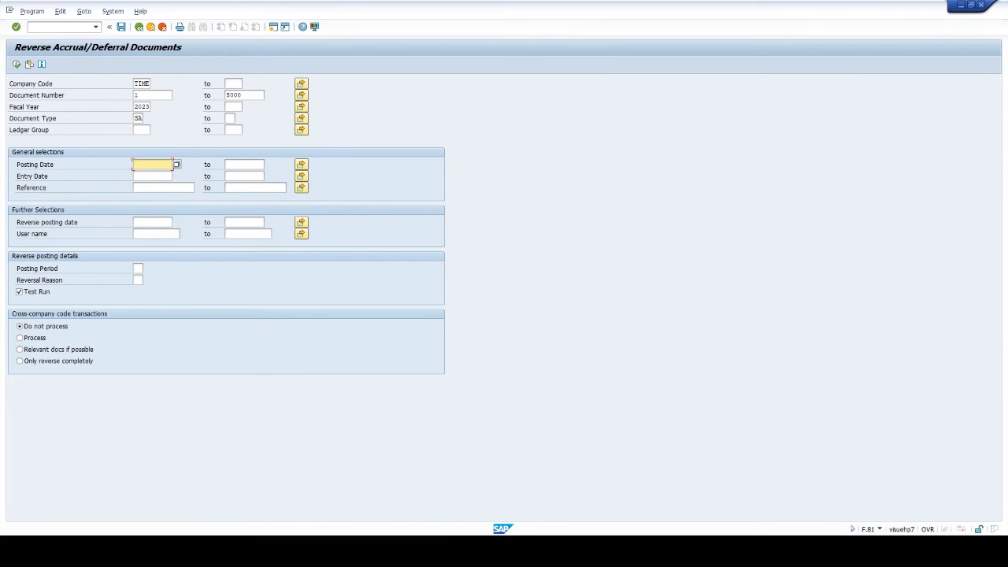
- Set the posting date to 30.09.2023 and the reverse posting date to 01.10.2023, then execute the reversal as a test run
text(30.09.2023)
key(Tab)
key(Tab)
key(Tab)
key(Tab)
key(Tab)
key(Tab)
key(Tab)
key(Tab)
key(Tab)
text(0)
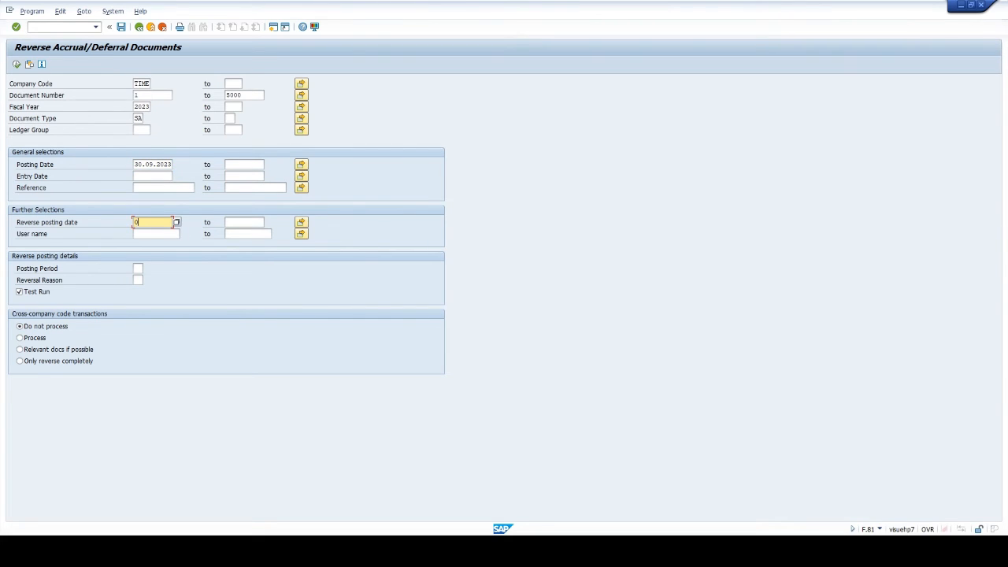
text(1.10.2023)
click(15, 63)
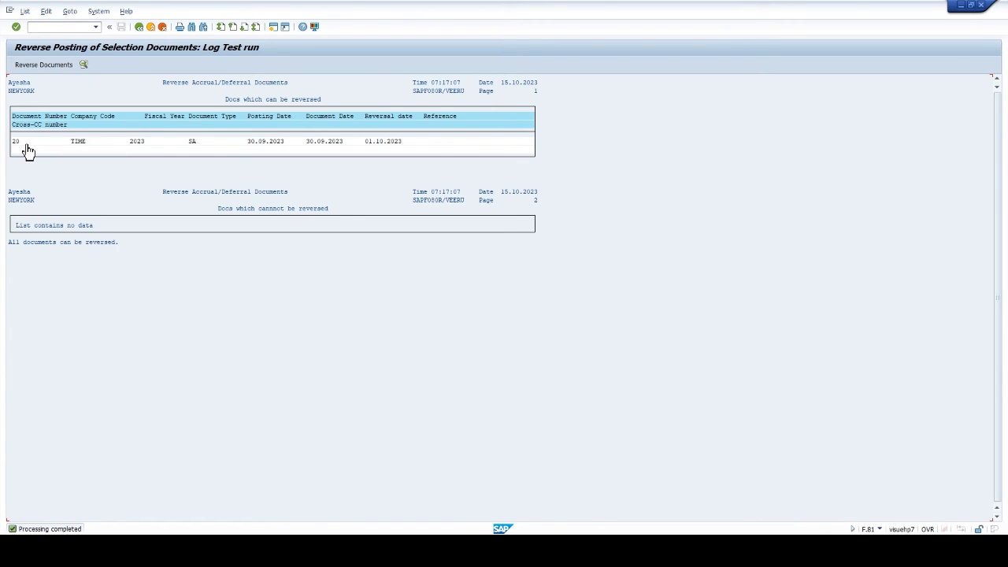
- Return to the reversal selection, turn off Test Run and execute the actual reversal
click(138, 27)
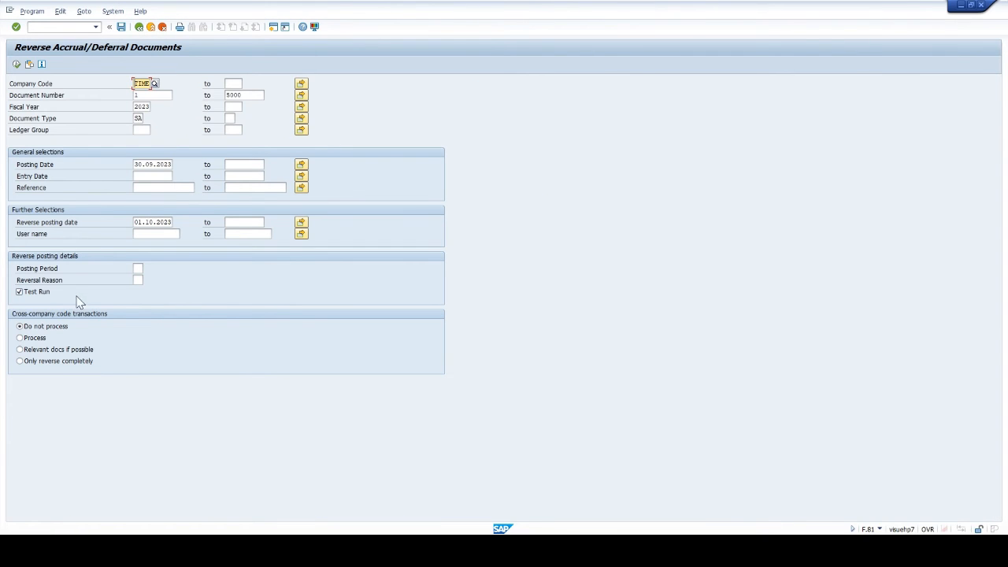
click(20, 292)
click(17, 65)
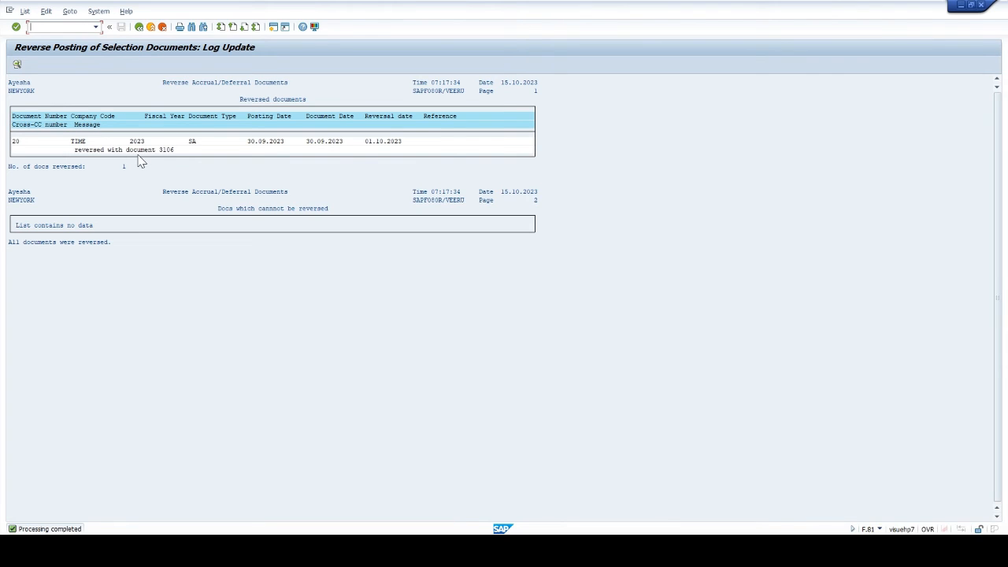
- Start FBL3N with /NFBL3N and list the cleared items of G/L account 1601 in company code TIME
text(/NFBL3N)
key(Return)
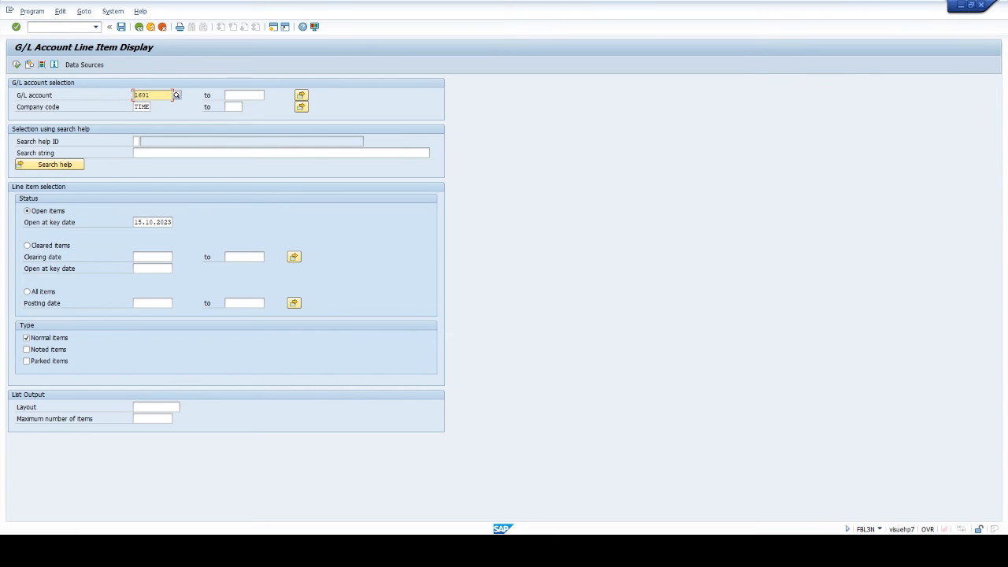
click(49, 249)
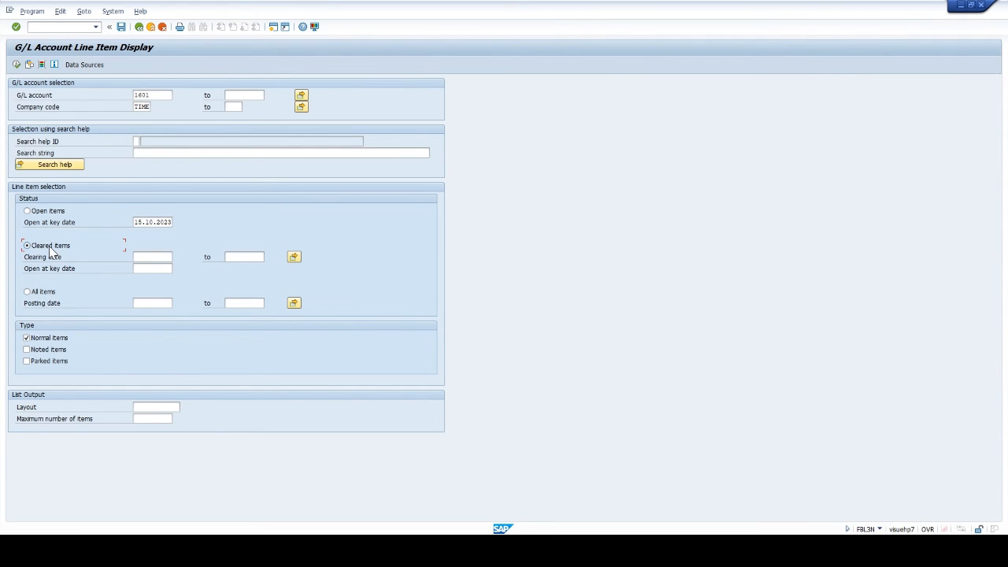
click(17, 65)
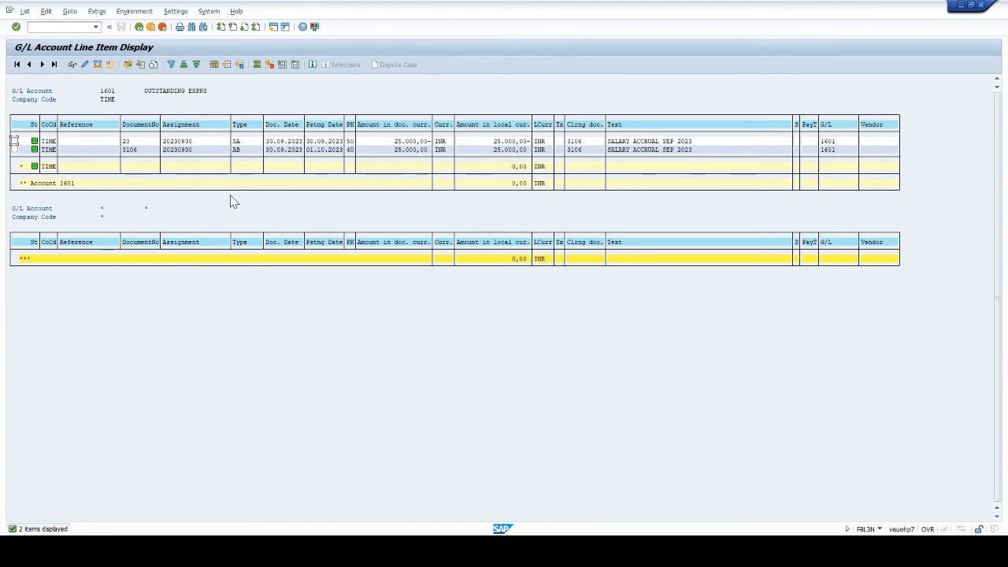
- Display reversal document 3106 with FB03 in a new session, then return to the line item list
click(273, 30)
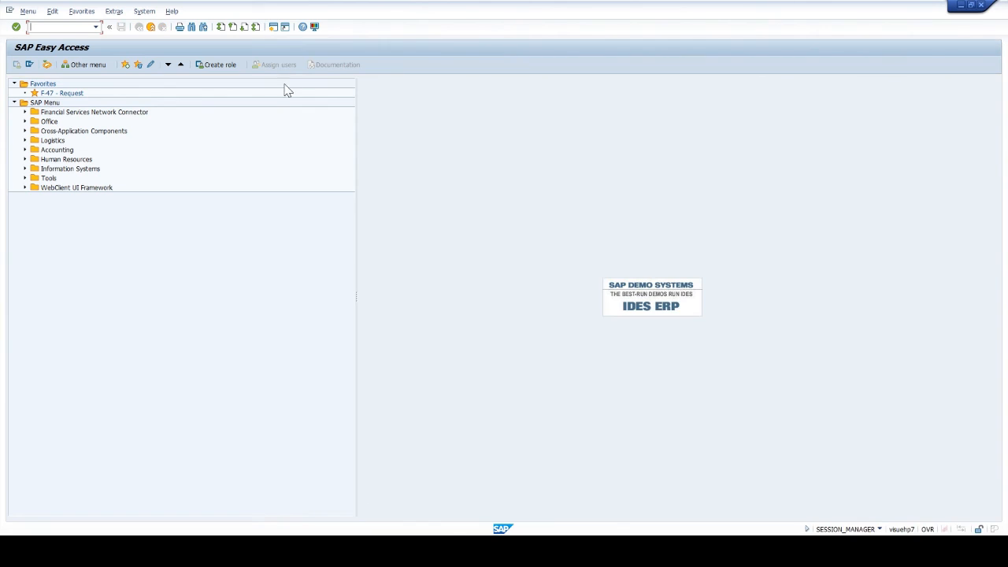
text(FB03)
key(Return)
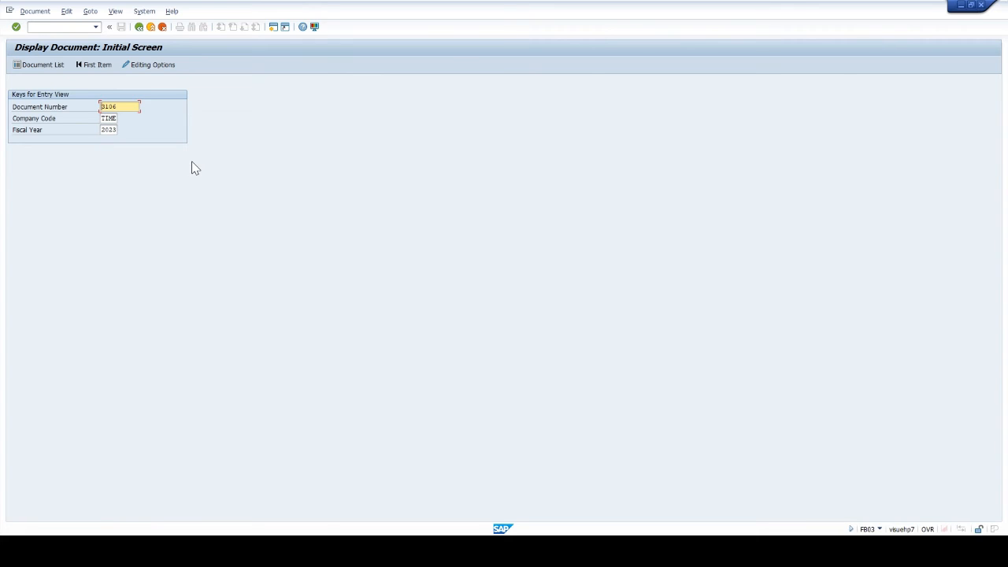
key(Return)
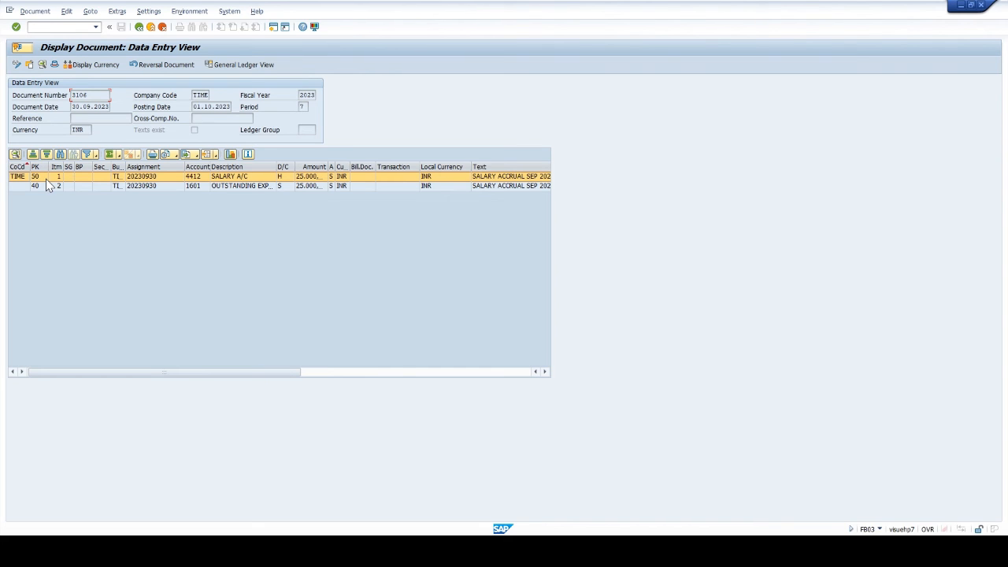
key(alt+Tab)
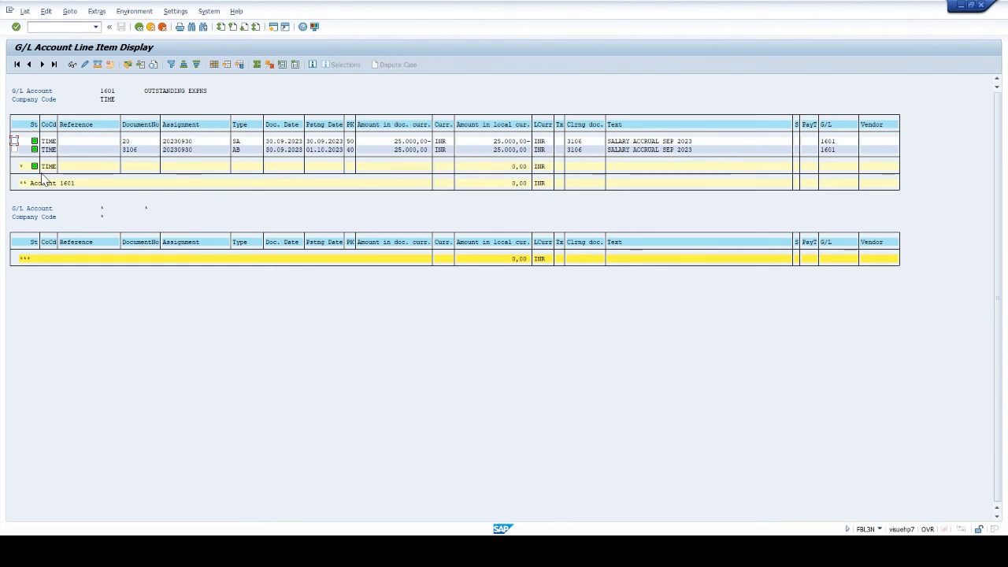
- Start a G/L account posting with /NF-02 and set both the document date and posting date to 02.10.2023
click(62, 27)
text(/NF-02)
key(Return)
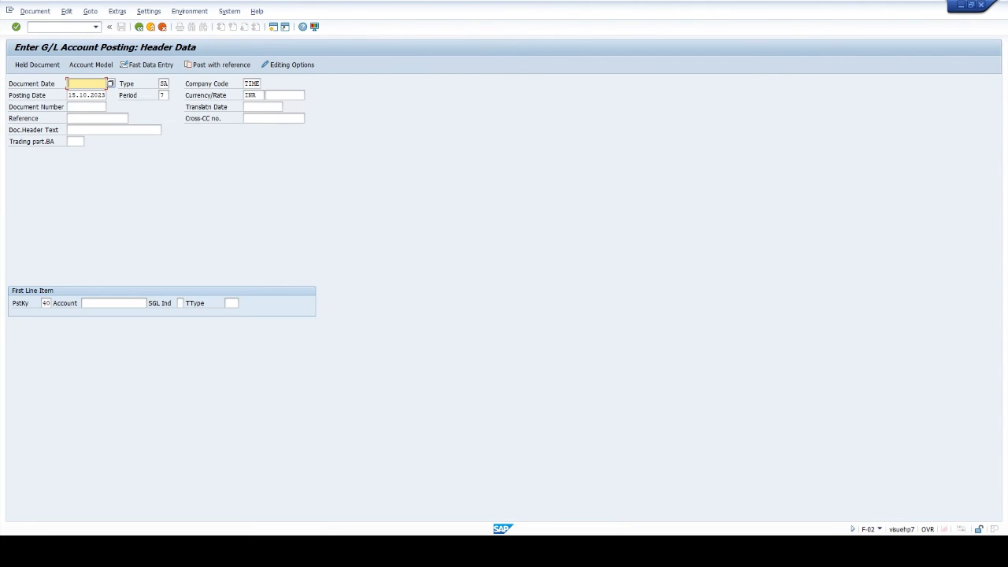
text(02.10.2)
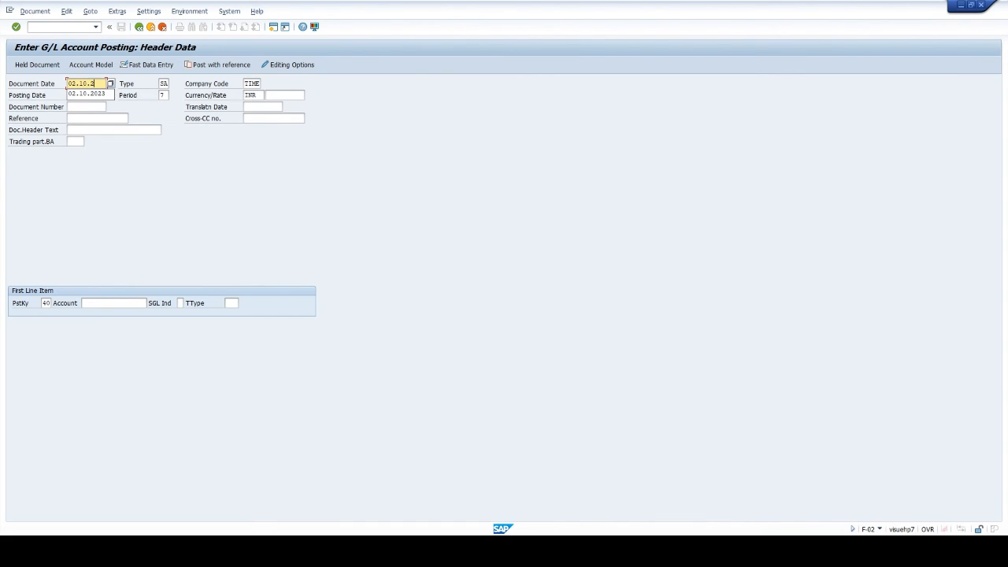
text(0233)
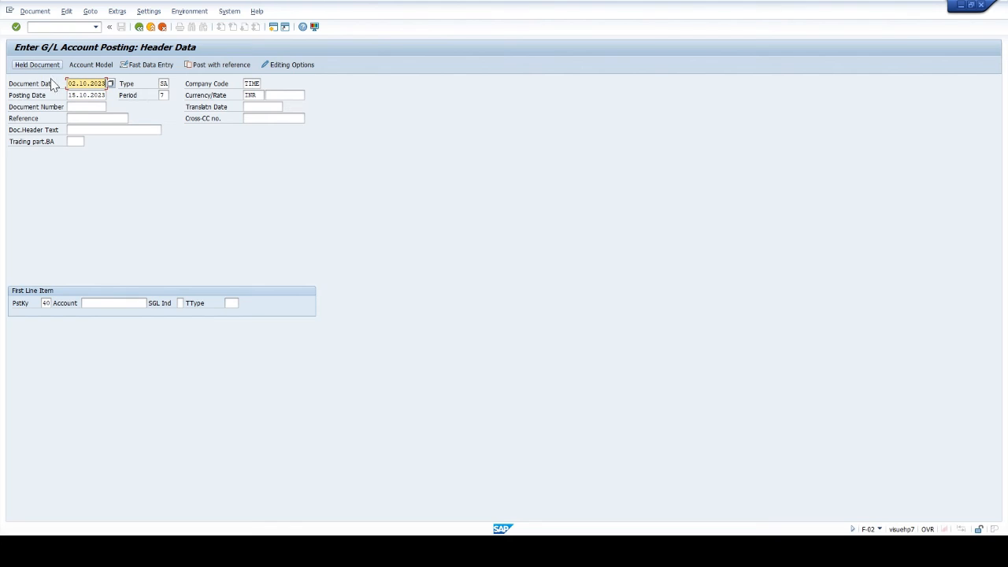
drag(68, 84, 140, 98)
key(ctrl+c)
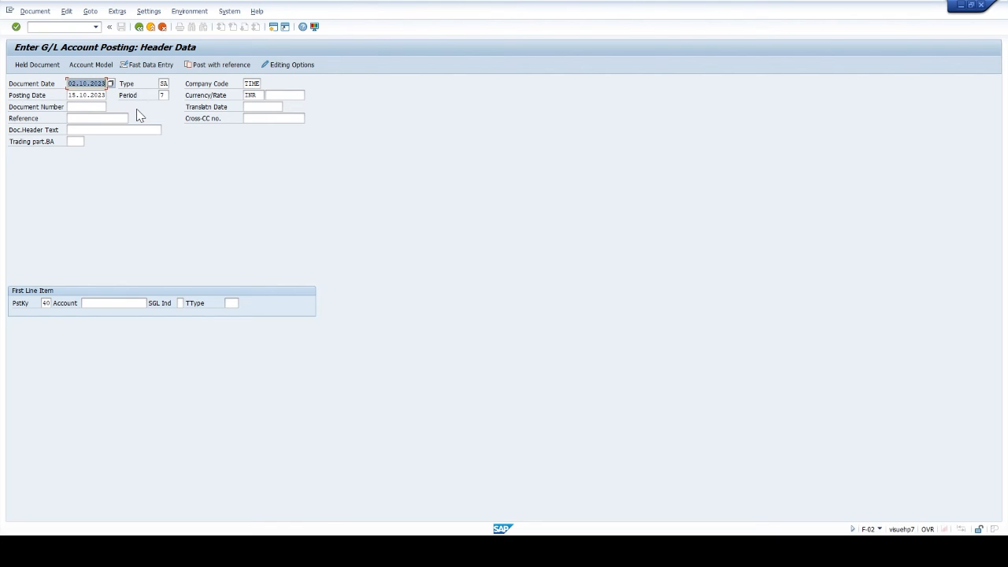
click(100, 84)
drag(67, 95, 185, 105)
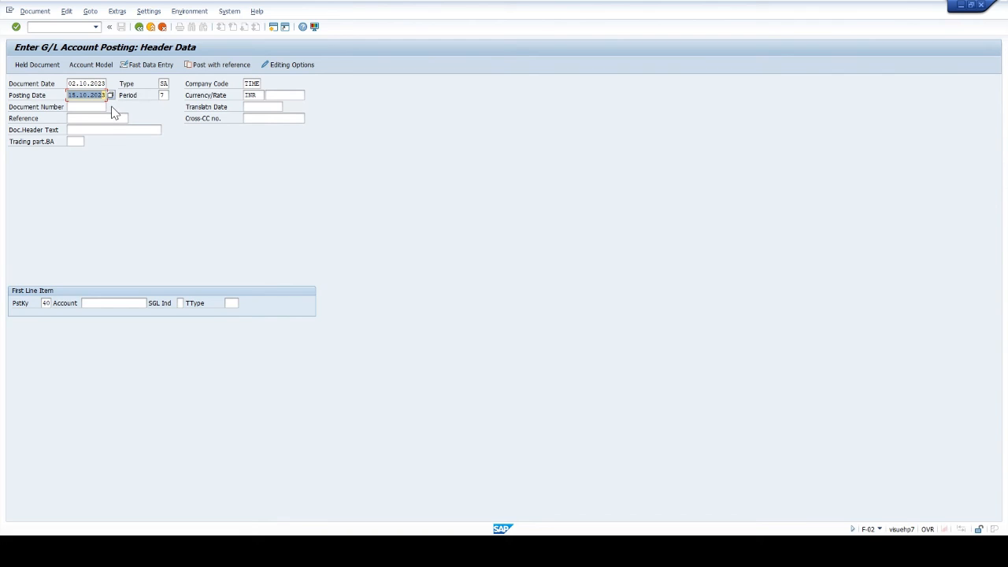
key(ctrl+v)
- Enter the first line item on account 4412 with amount 25000 and text BEING SALARY PAID
click(102, 303)
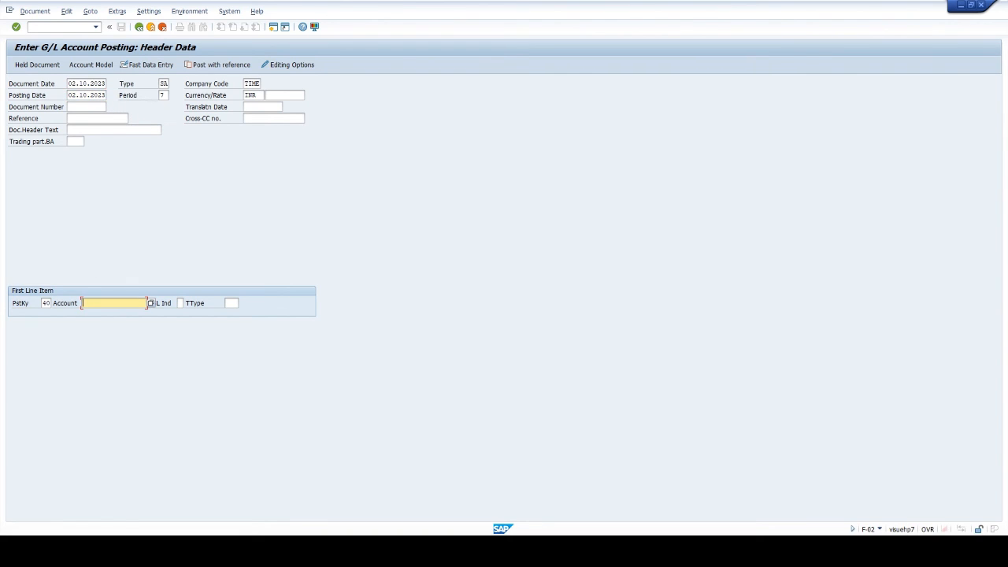
text(4412)
key(Return)
text(25000)
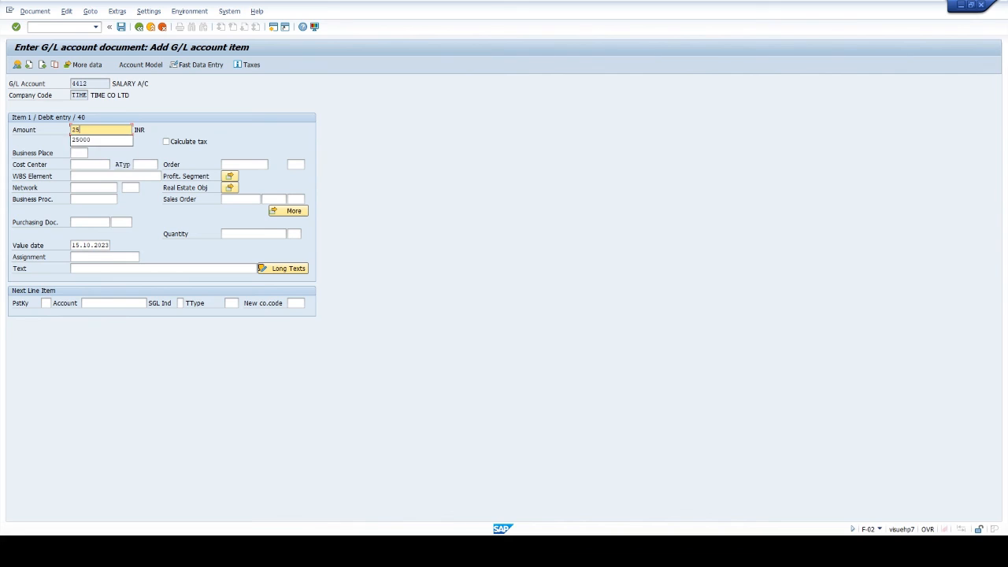
key(Tab)
key(Tab)
key(Tab)
key(Tab)
key(Tab)
key(Tab)
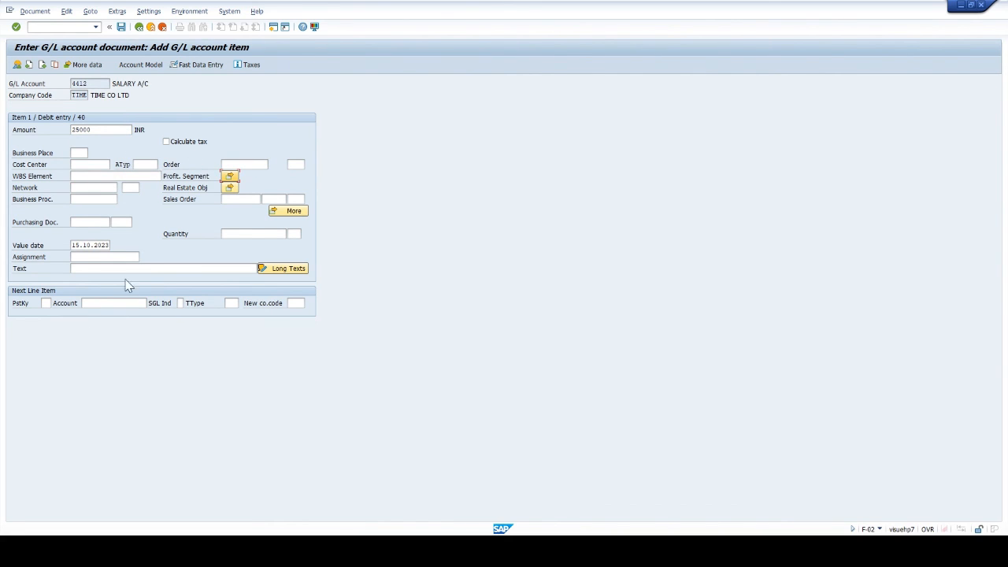
click(130, 268)
text(B)
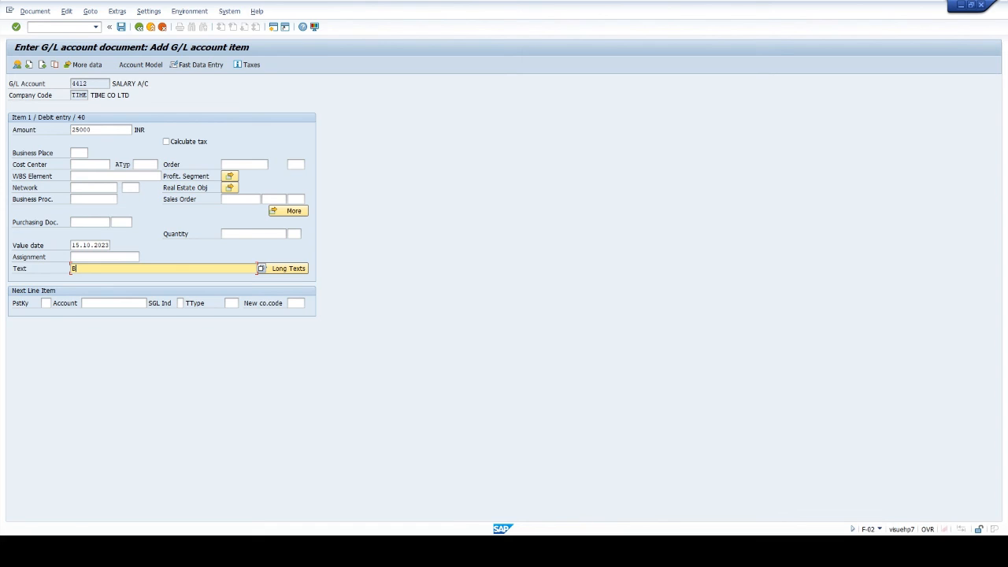
text(EING SALARY PAID)
click(289, 268)
- Add a second line item with posting key 50 on account 2203
click(45, 303)
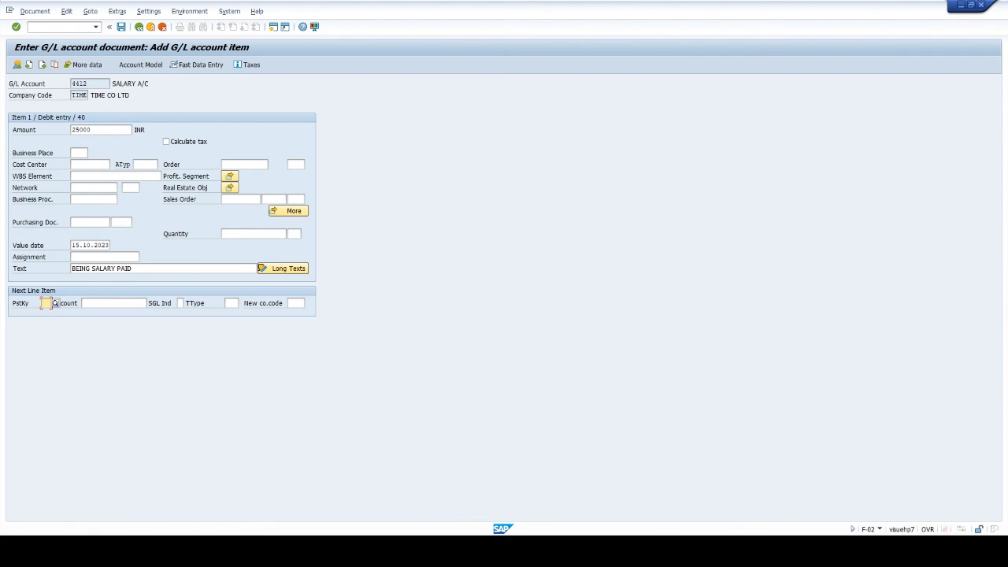
text(50)
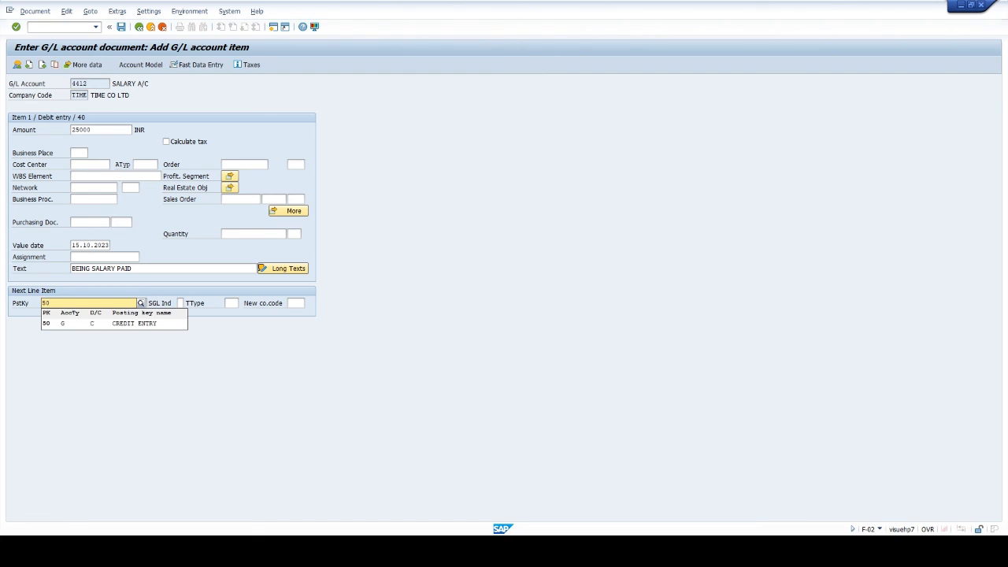
key(Tab)
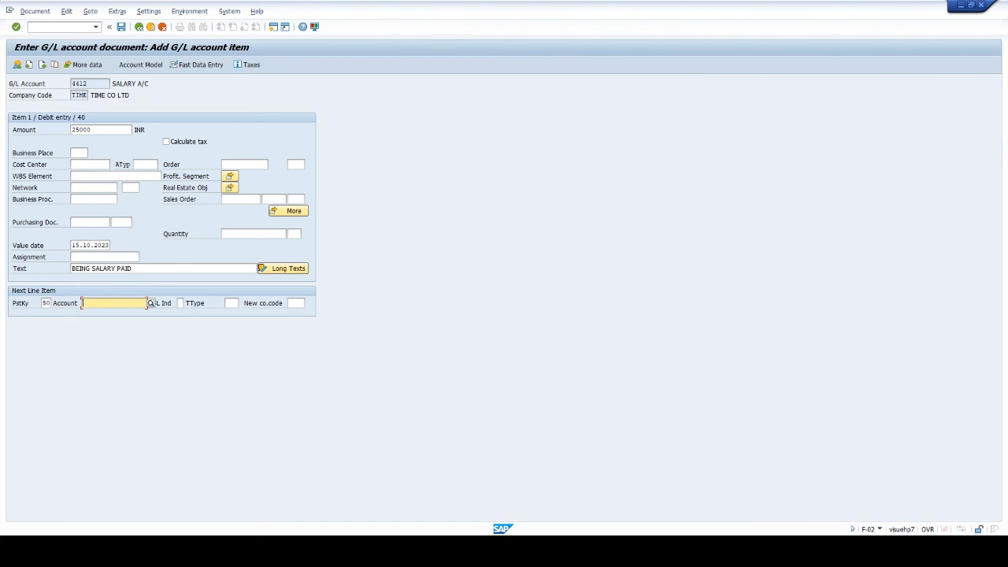
text(2203)
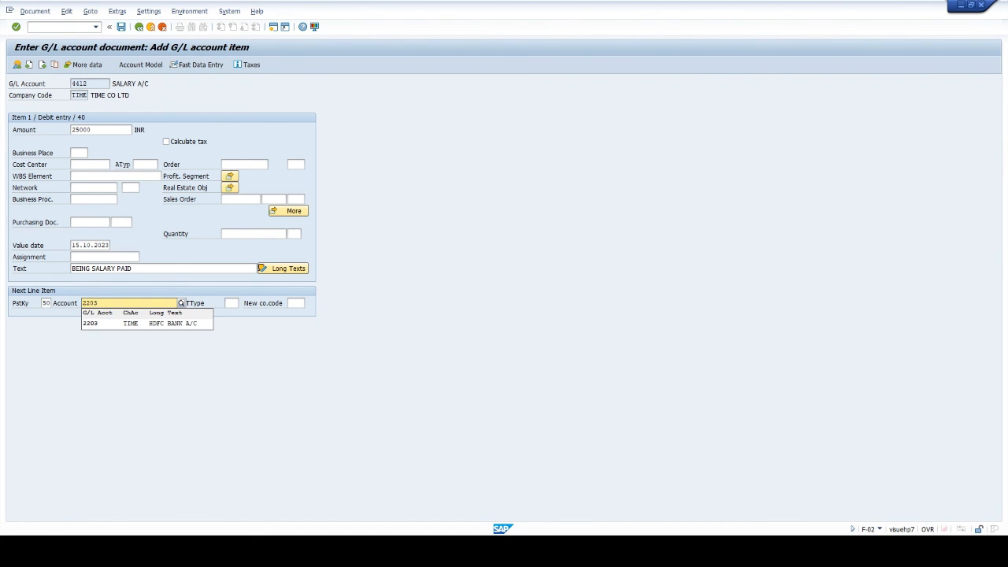
key(Return)
key(Return)
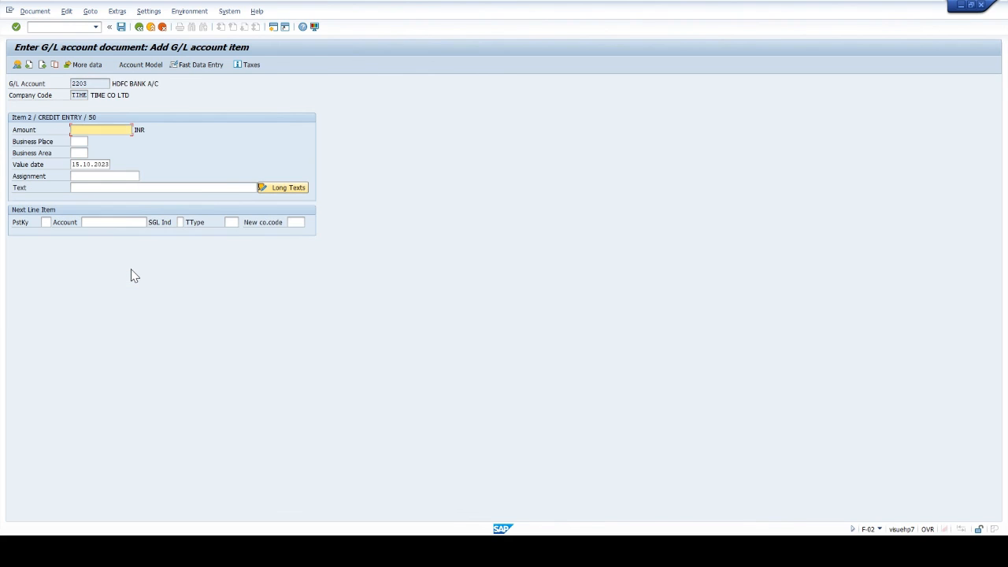
- Enter * as the bank item's amount and set its value date to 02.10.2023
text(4)
key(Tab)
key(Tab)
key(Tab)
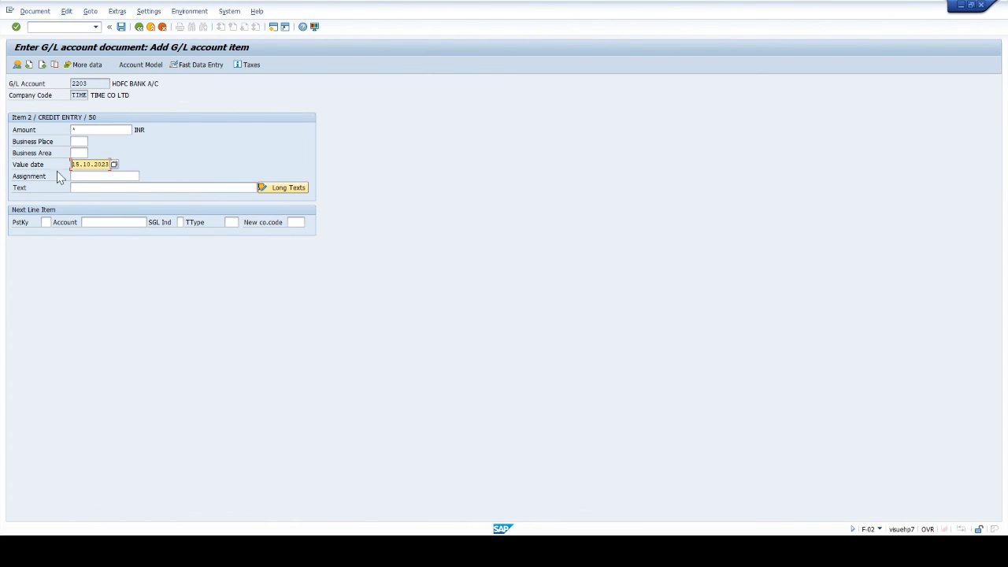
drag(71, 165, 256, 163)
key(Delete)
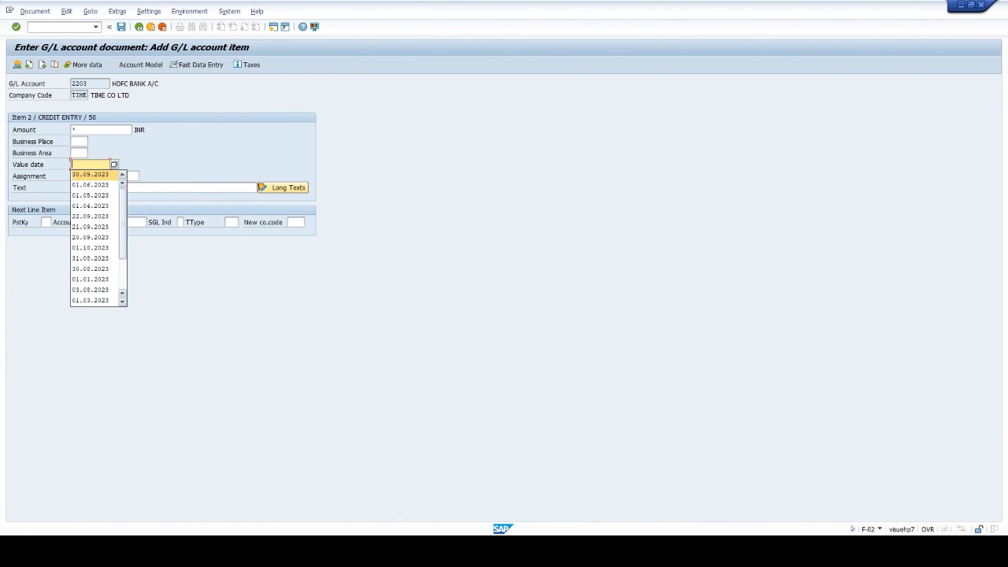
key(Escape)
text(02.)
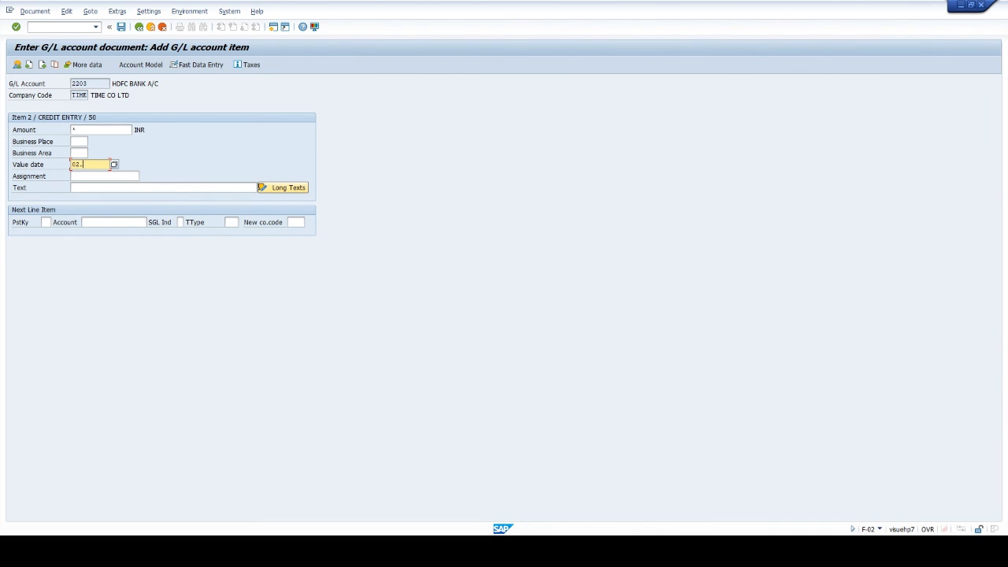
text(10.2023)
- Give the bank item the text BEING SALARY PAID and assign business area TIME
click(119, 188)
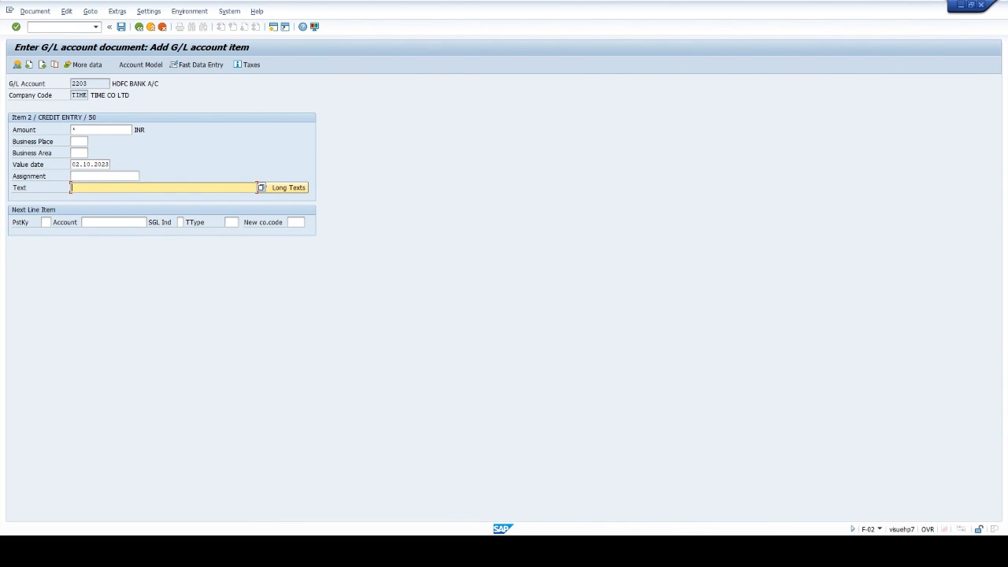
text(BEING SALARY PAID)
key(Return)
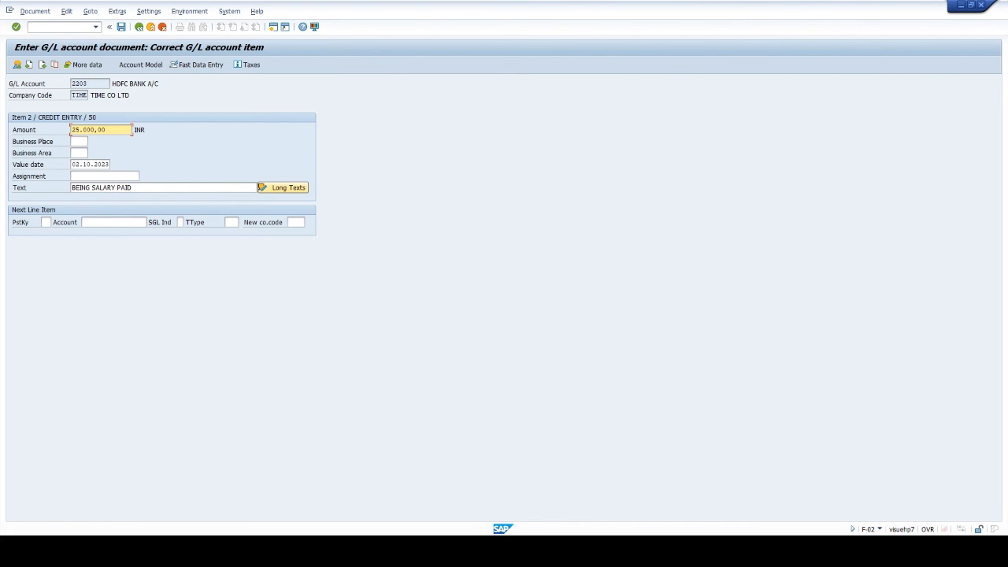
click(79, 153)
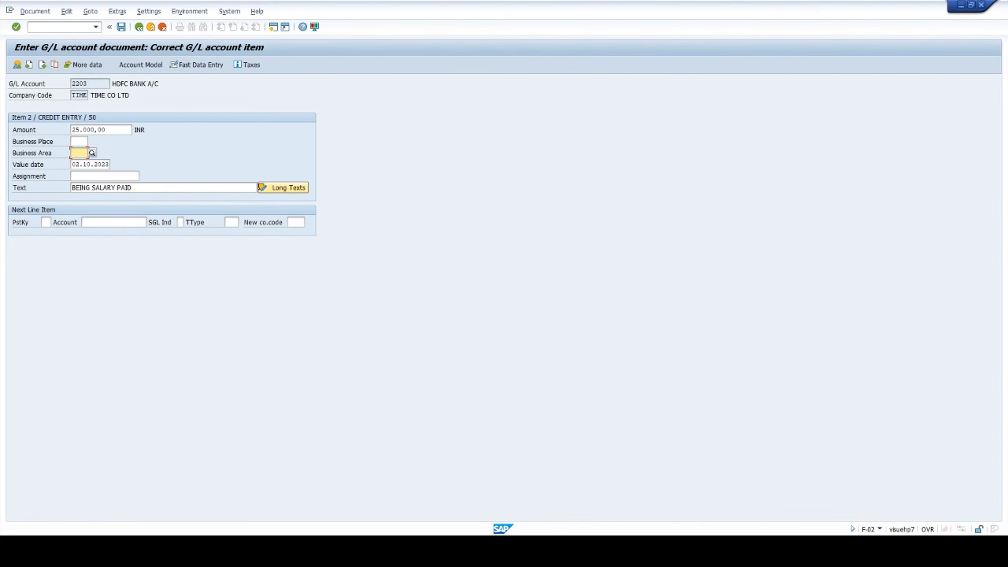
text(TIME)
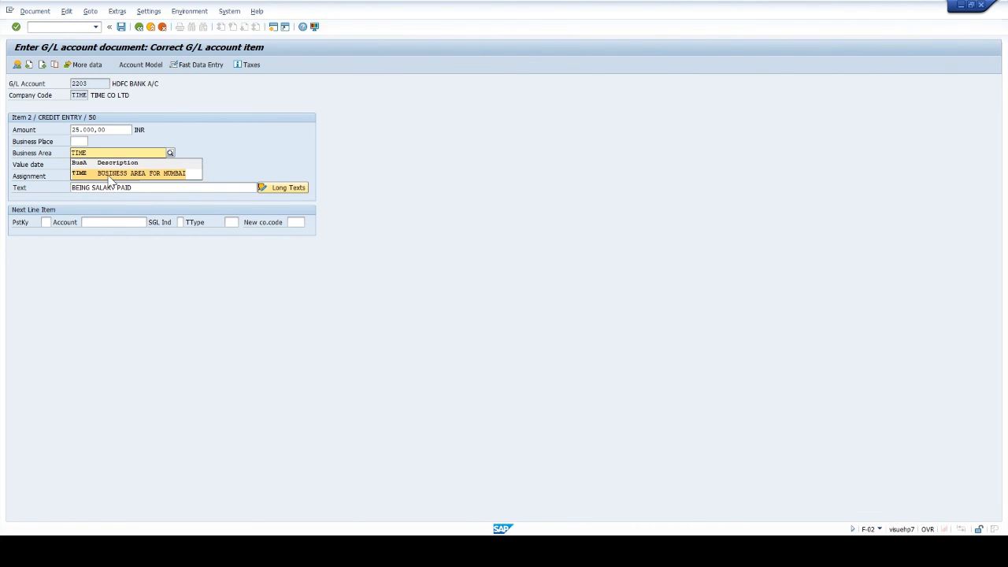
click(111, 173)
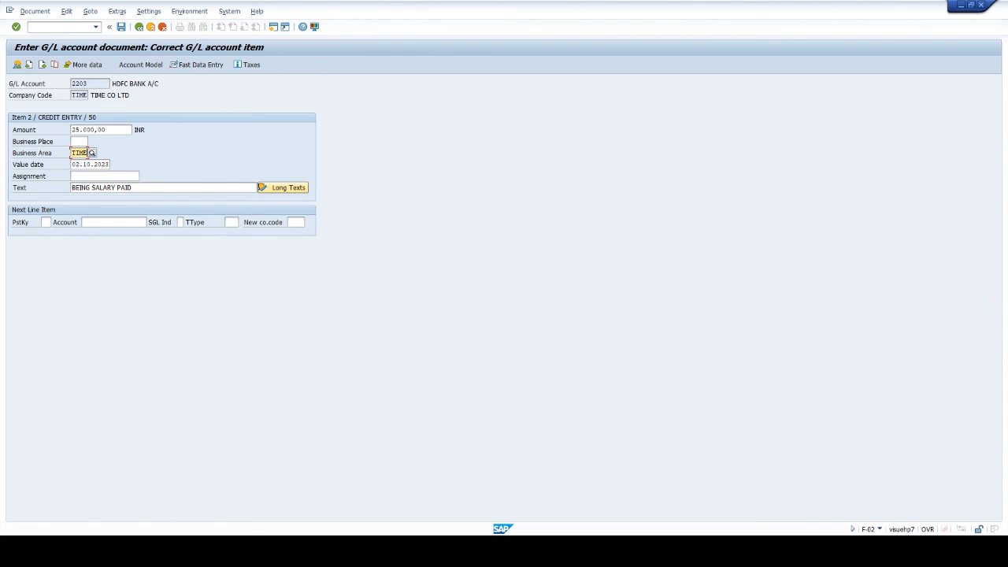
- Post the salary payment document and display the posted document
click(122, 28)
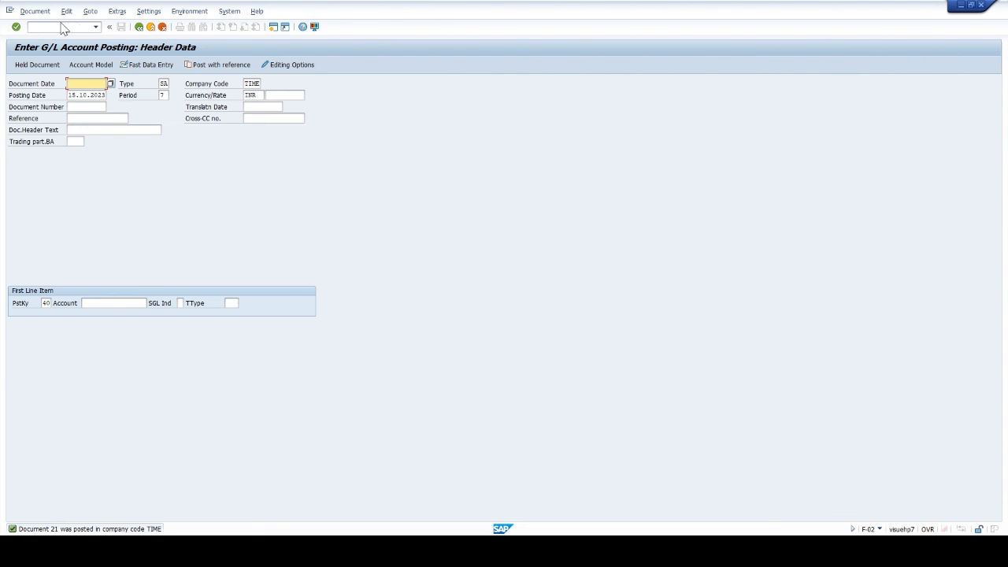
click(35, 11)
click(49, 49)
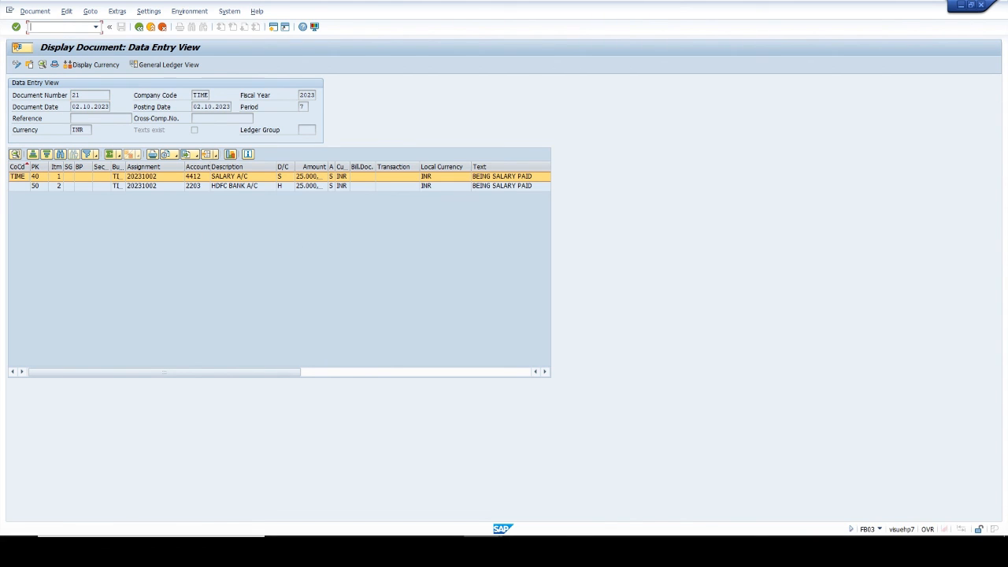
- Start FBL3N with /NFBL3N and list the open items of G/L account 4412 in company code TIME at key date 02.10.2023
text(/NFBL3N)
key(Return)
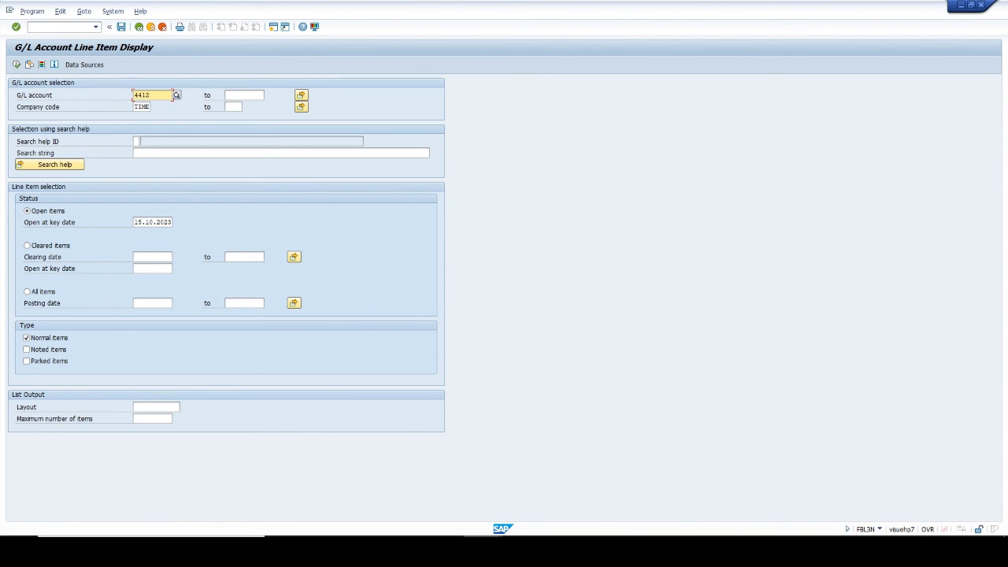
click(152, 222)
text(02)
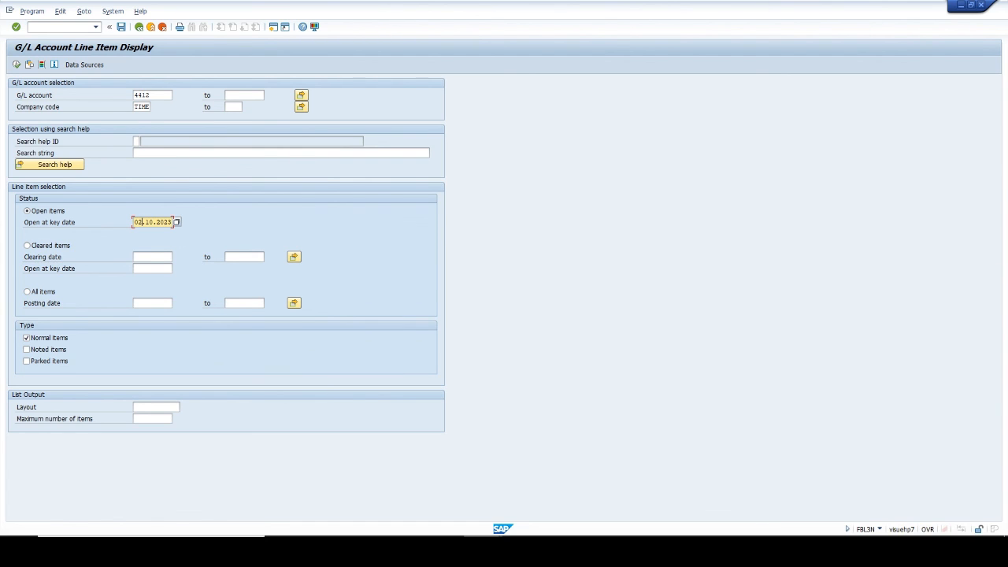
click(17, 65)
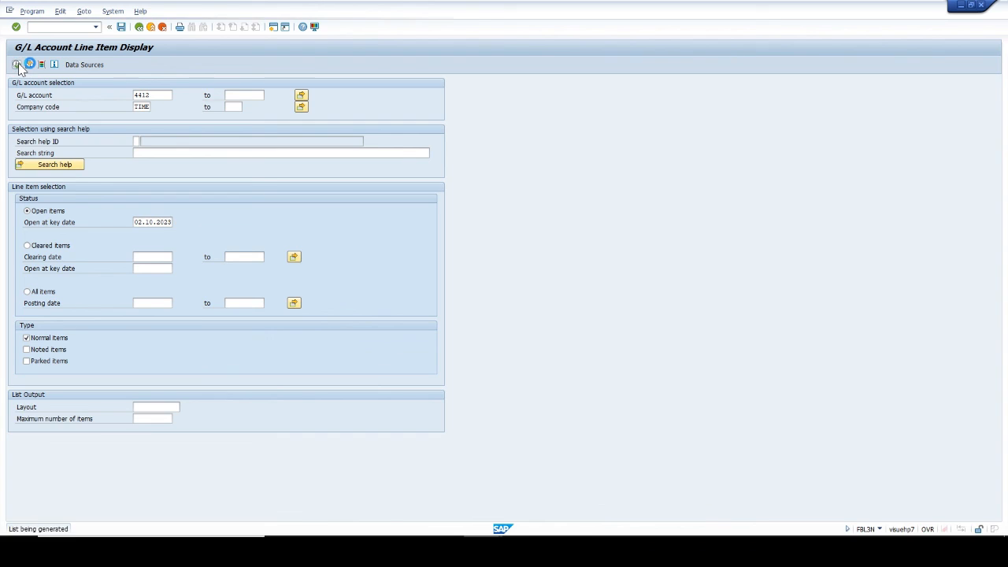